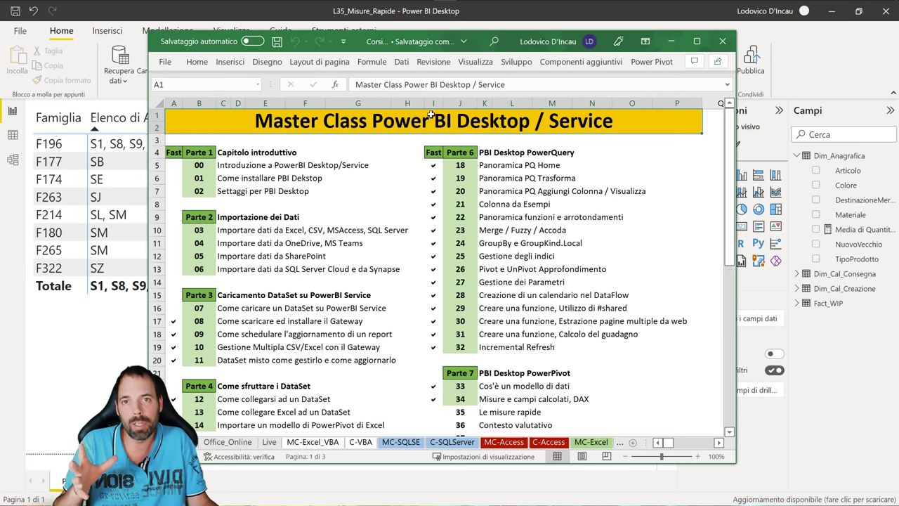
Return to the report and list Fact_WIP's fields with full names in a widened Campi pane.
click(74, 347)
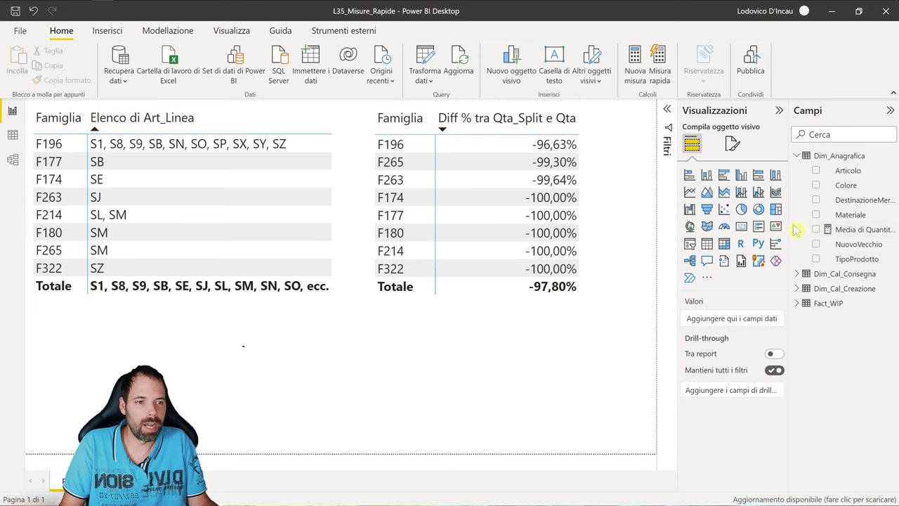
click(798, 155)
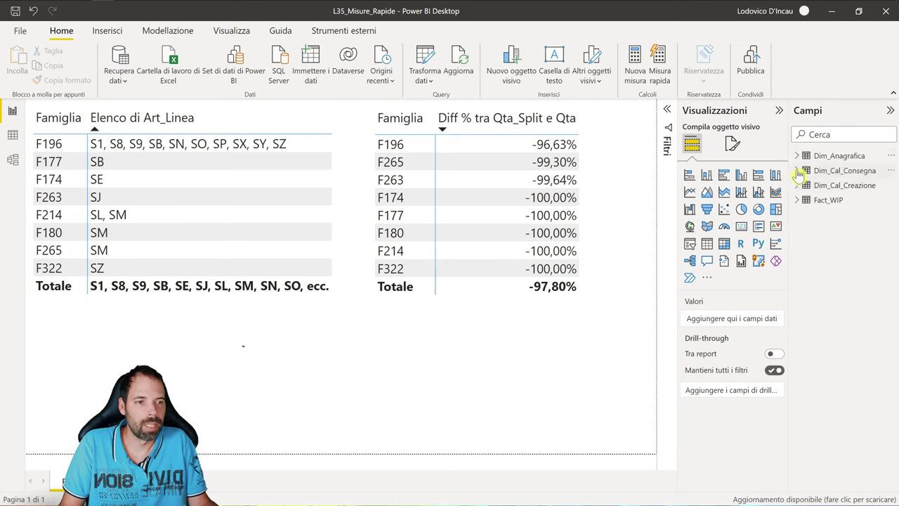
click(797, 200)
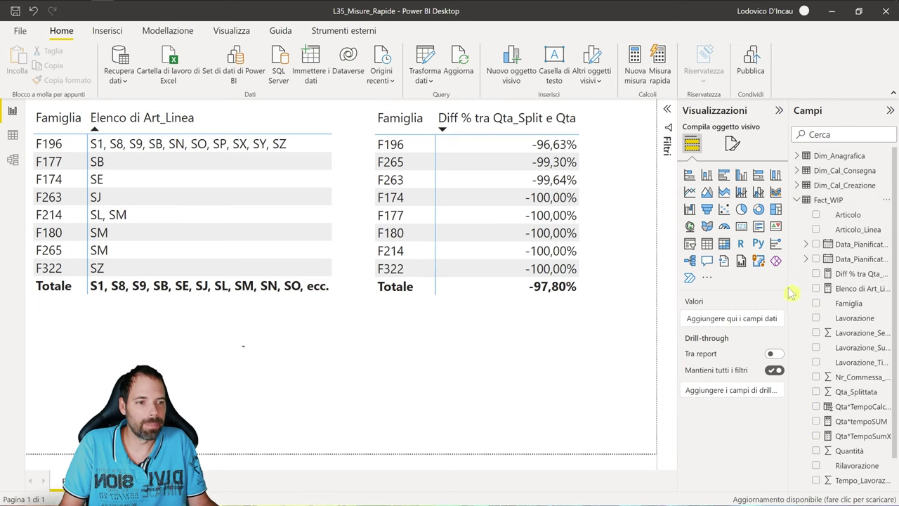
drag(789, 289, 705, 291)
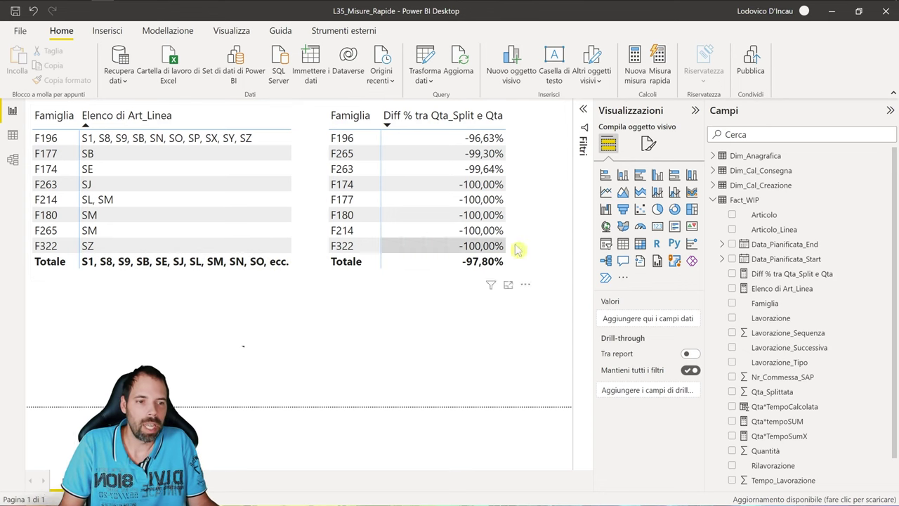
Review the Elenco di Art_Linea DAX, including TOPN on line 9, with Visualizzazioni collapsed.
click(784, 289)
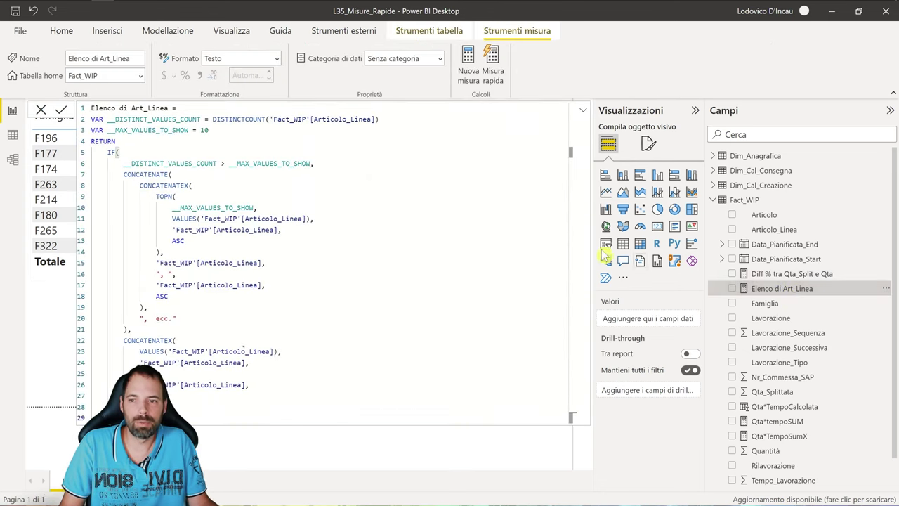
click(307, 195)
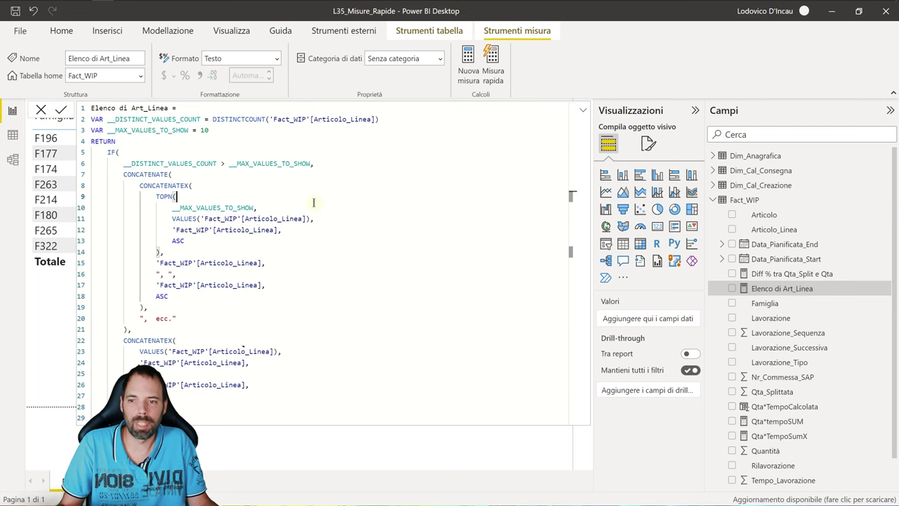
scroll(313, 202, up, 3)
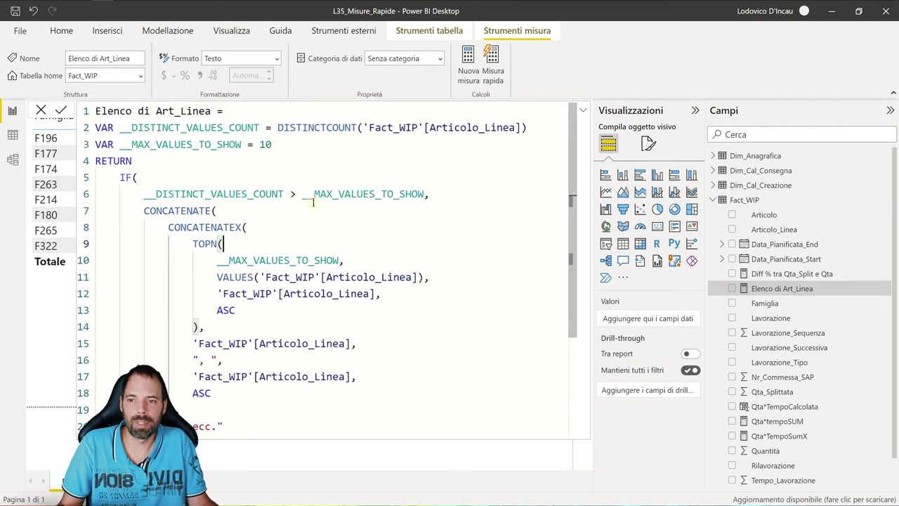
click(695, 110)
scroll(340, 199, down, 2)
scroll(337, 200, down, 1)
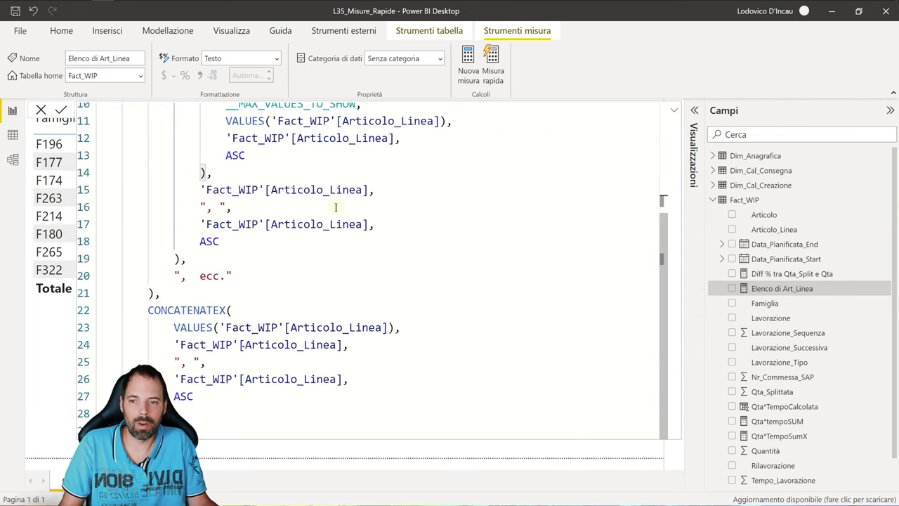
scroll(336, 207, up, 3)
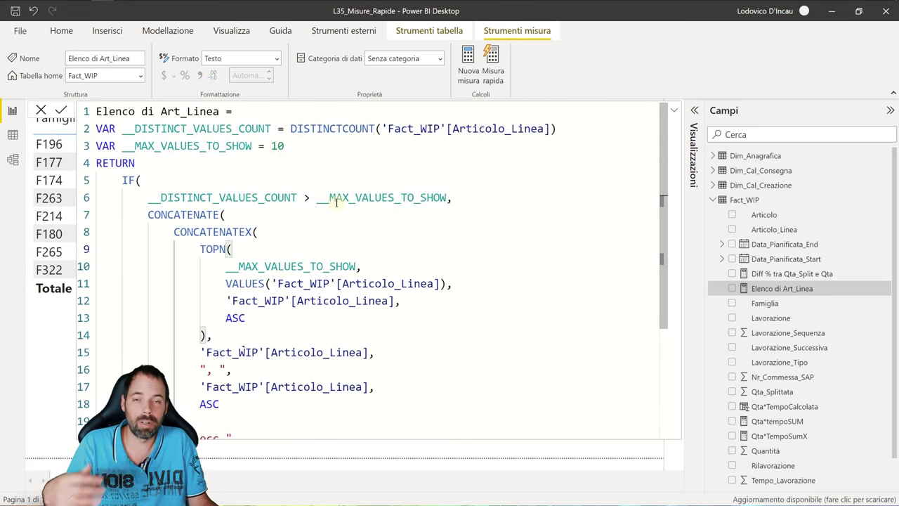
scroll(335, 204, down, 1)
scroll(335, 204, down, 1)
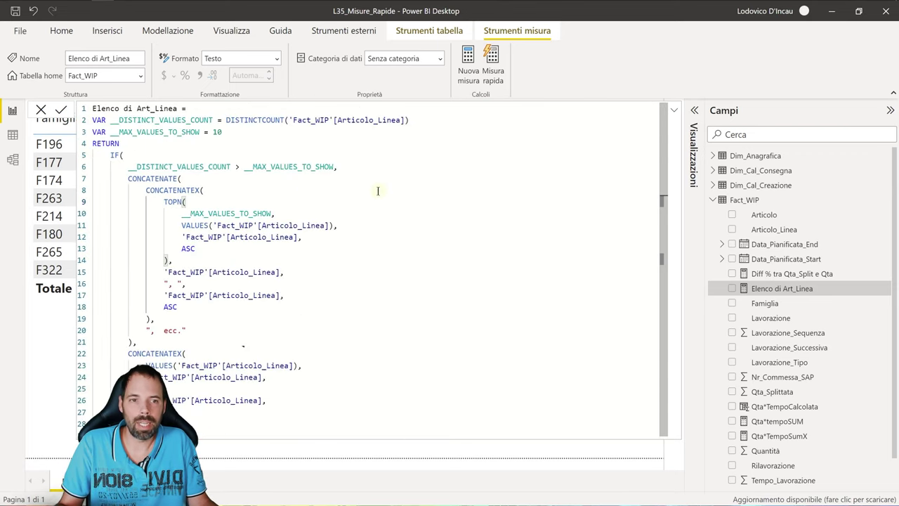
click(674, 110)
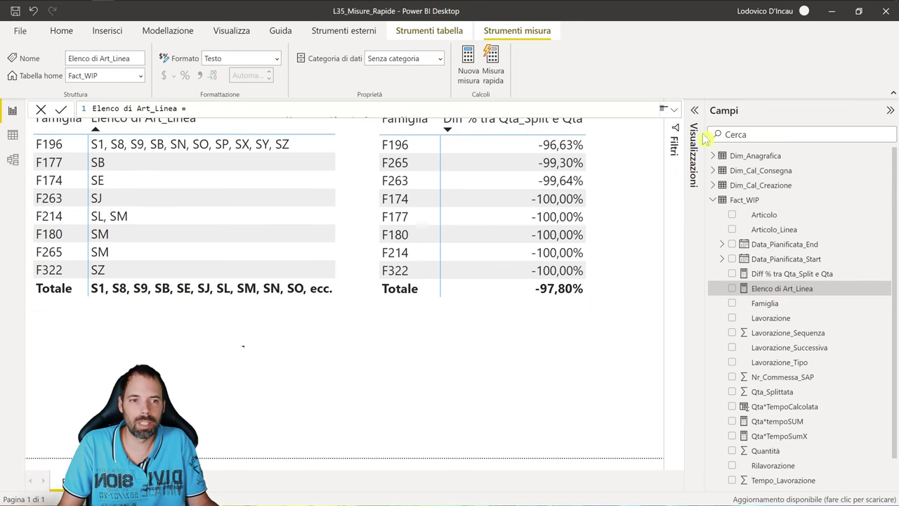
Inspect the left Elenco di Art_Linea table's fields, restore Visualizzazioni, then deselect the visual.
click(355, 293)
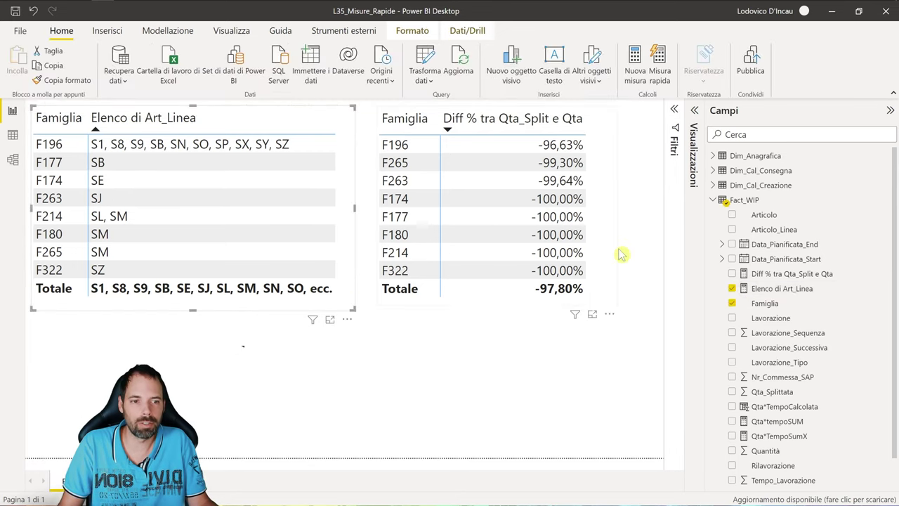
click(695, 134)
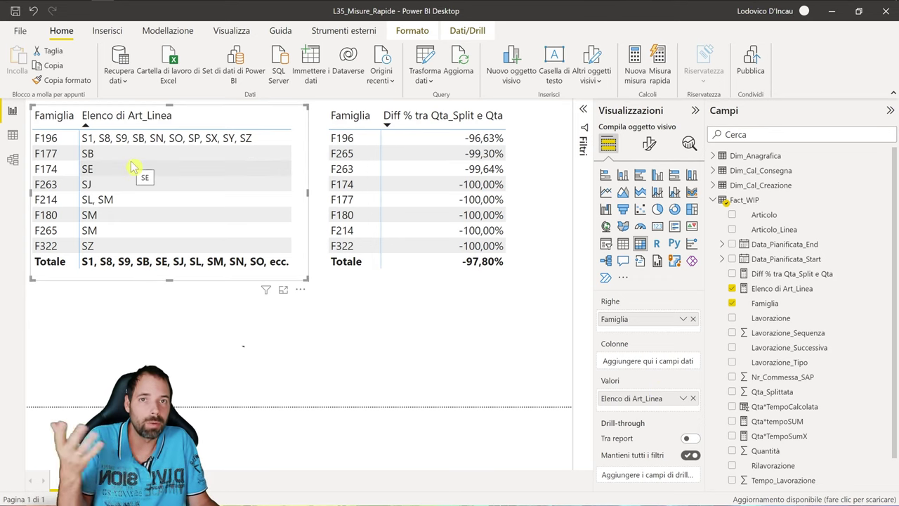
click(237, 337)
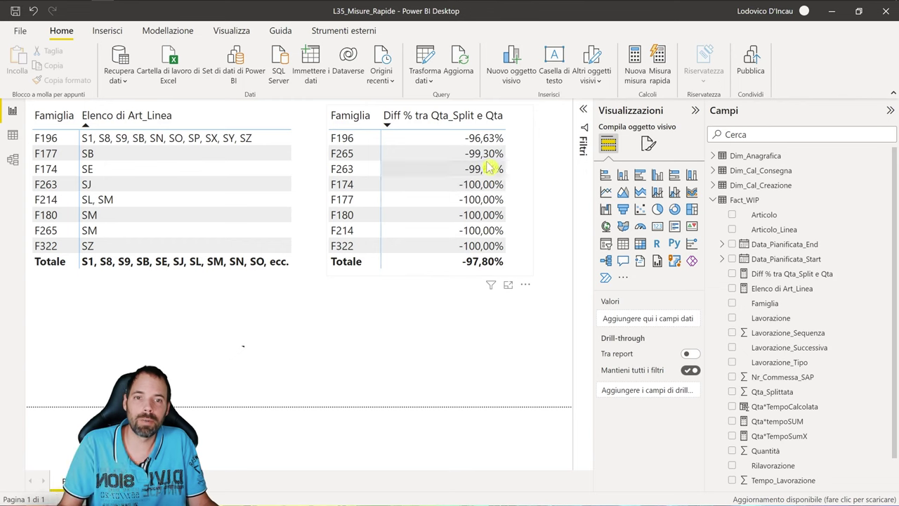
Review the five-line Diff % tra Qta_Split e Qta formula, then select the Fact_WIP table.
click(771, 275)
click(583, 110)
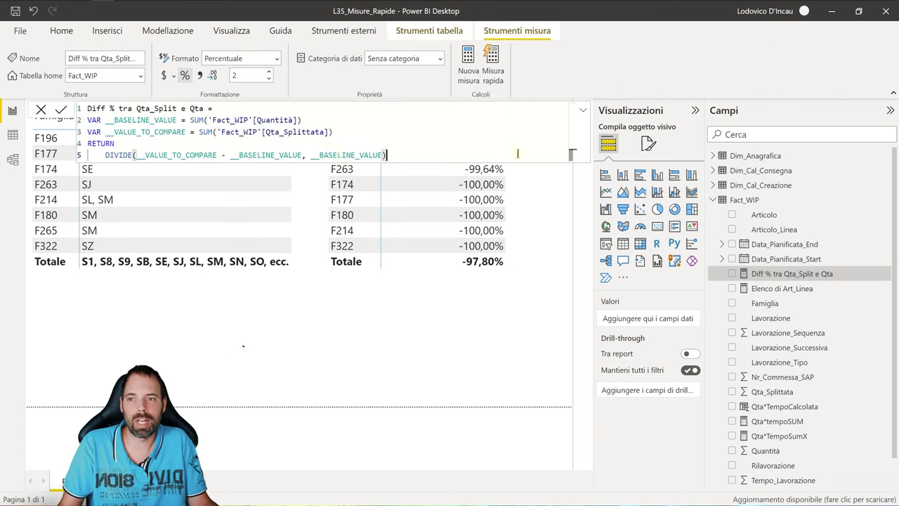
scroll(286, 141, up, 2)
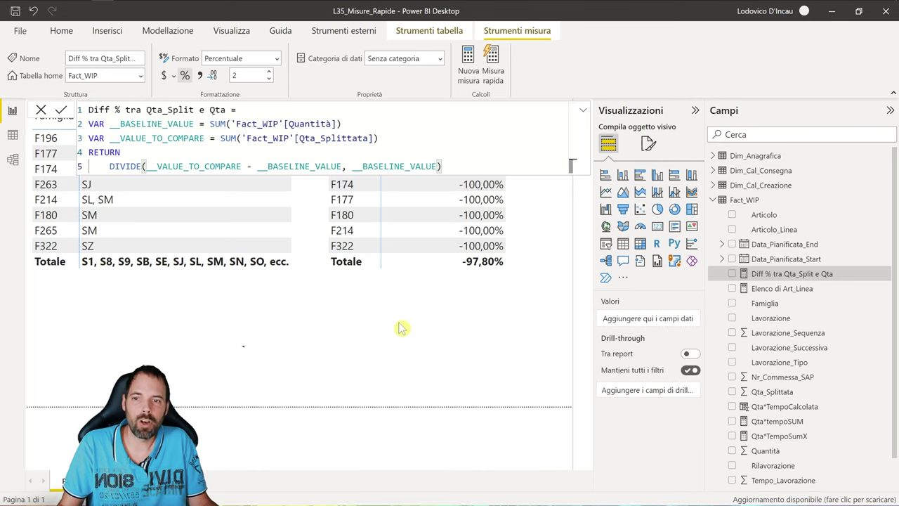
click(583, 110)
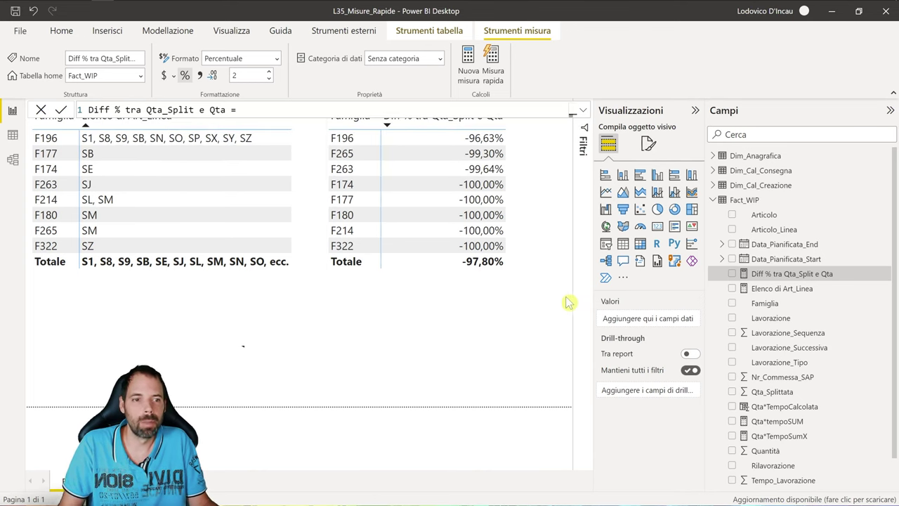
click(735, 203)
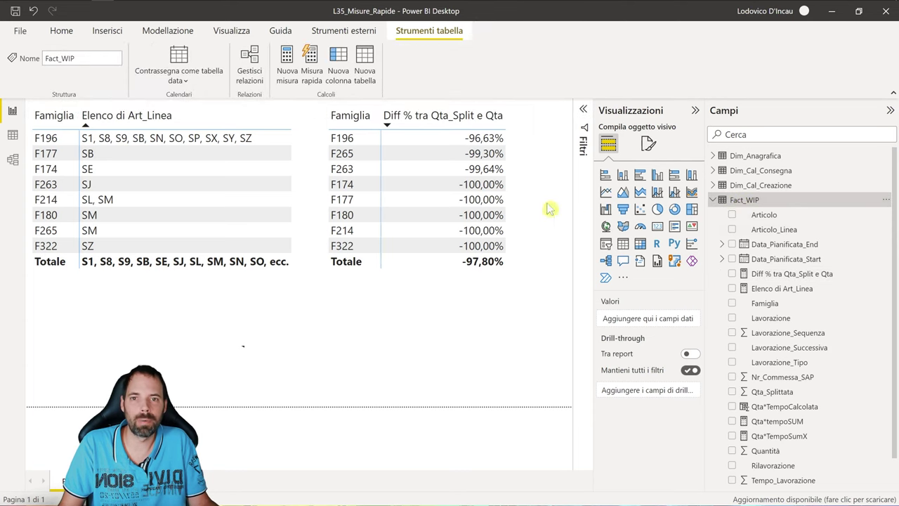
Start a quick measure and browse the Calcolo list down to Elenco concatenato di valori.
click(310, 75)
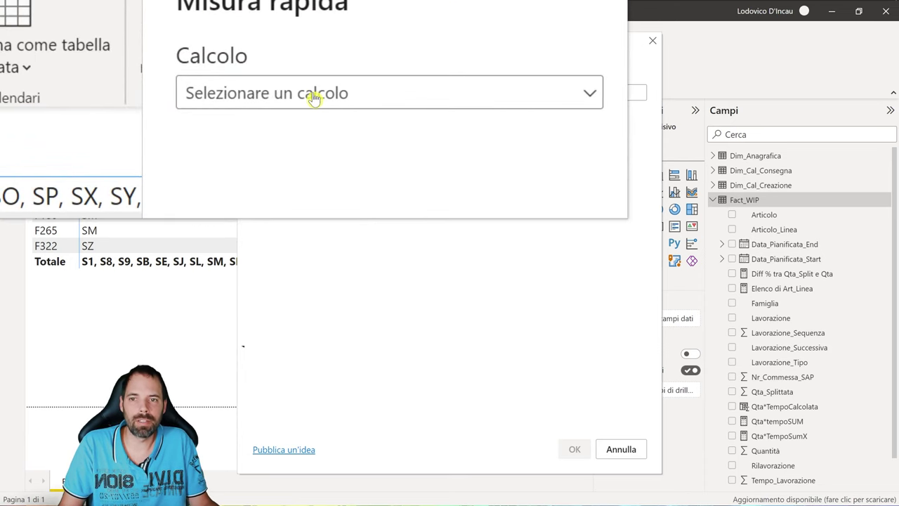
click(314, 99)
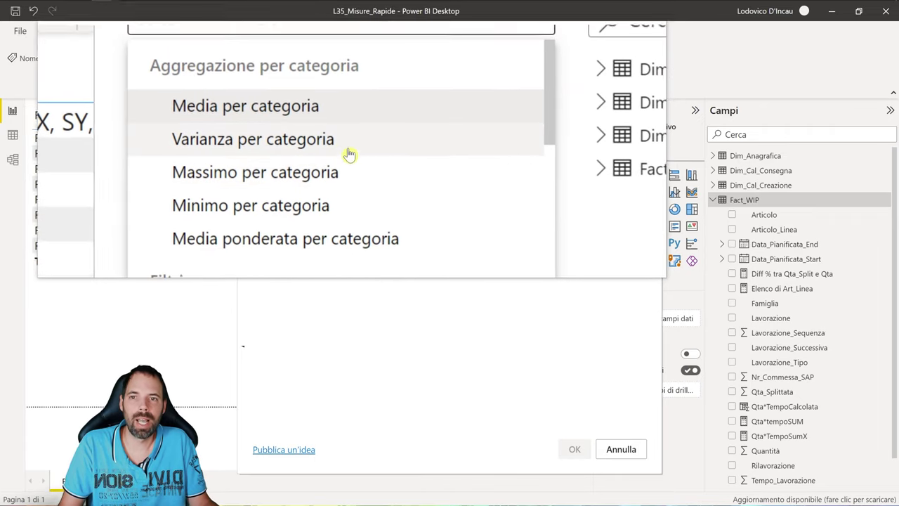
scroll(348, 153, down, 3)
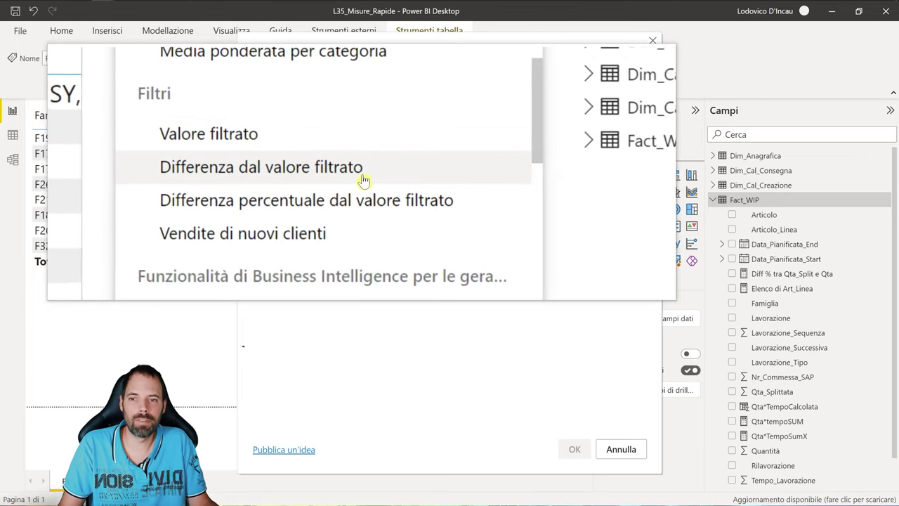
scroll(364, 181, down, 5)
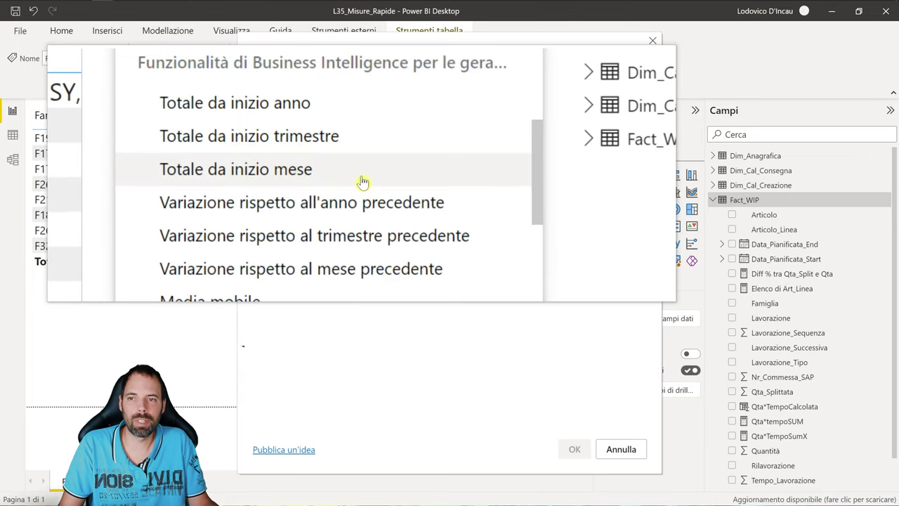
scroll(356, 171, down, 5)
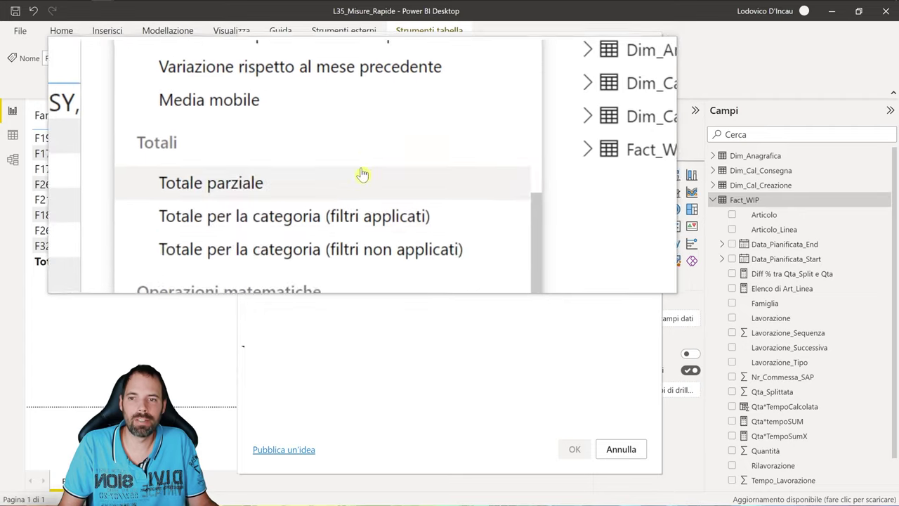
scroll(356, 172, down, 3)
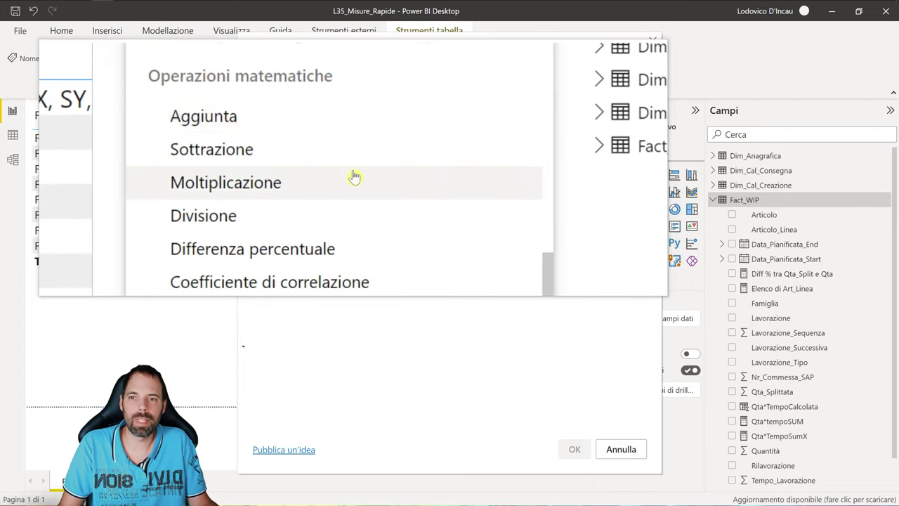
scroll(354, 177, down, 1)
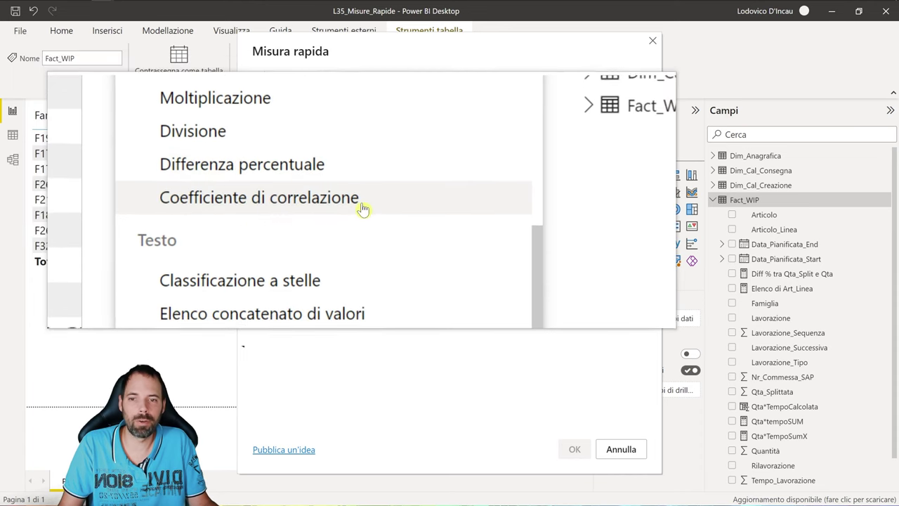
scroll(361, 207, up, 6)
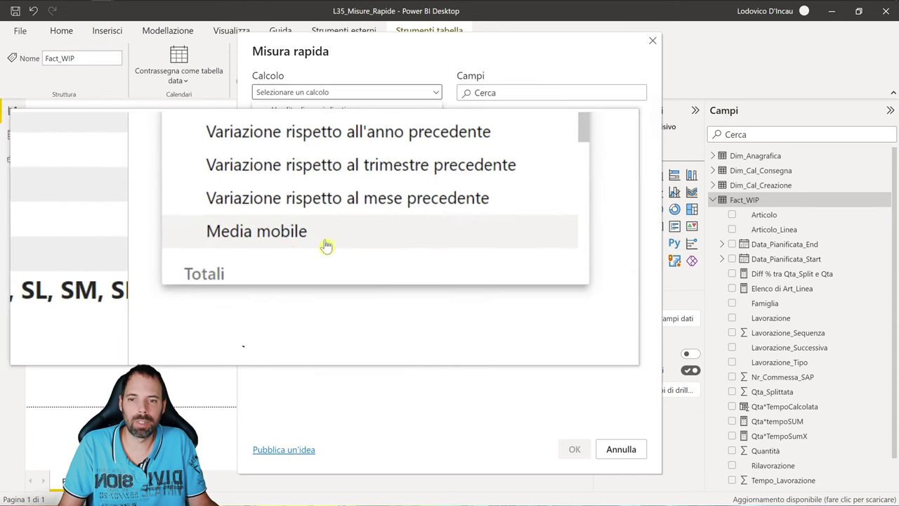
scroll(366, 242, down, 6)
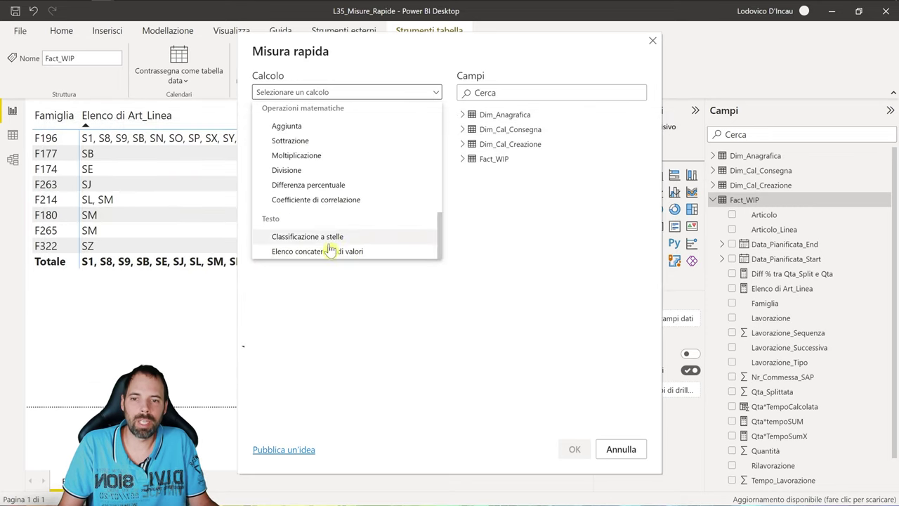
Choose Differenza percentuale, then change the calculation to Sottrazione.
click(327, 185)
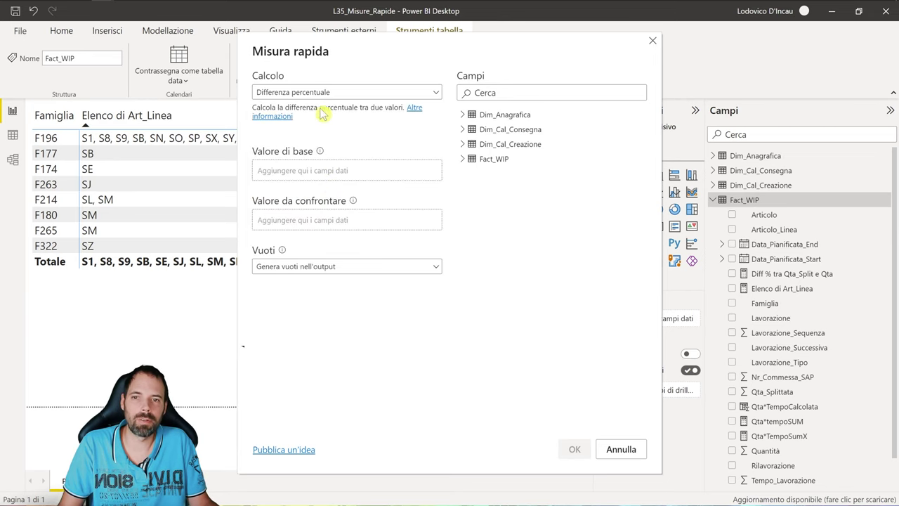
click(385, 92)
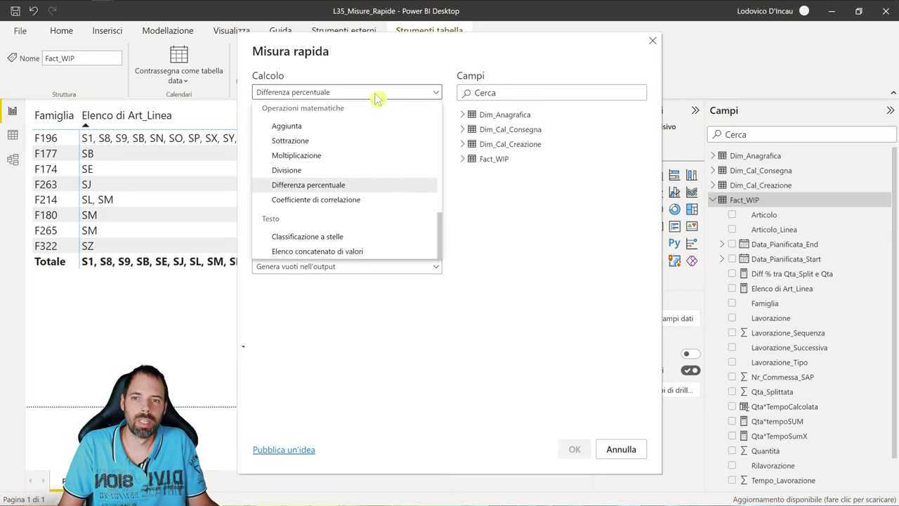
click(323, 144)
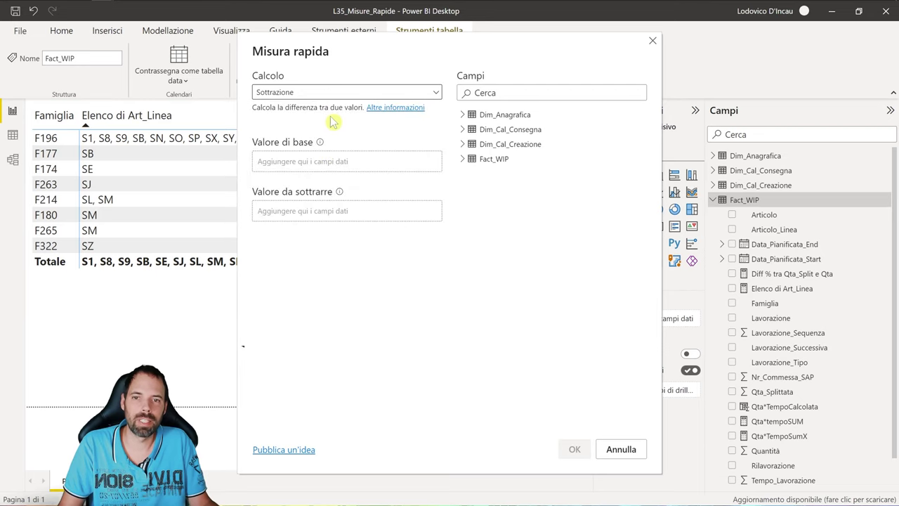
Read the online quick measures documentation, then return to Power BI Desktop.
click(395, 107)
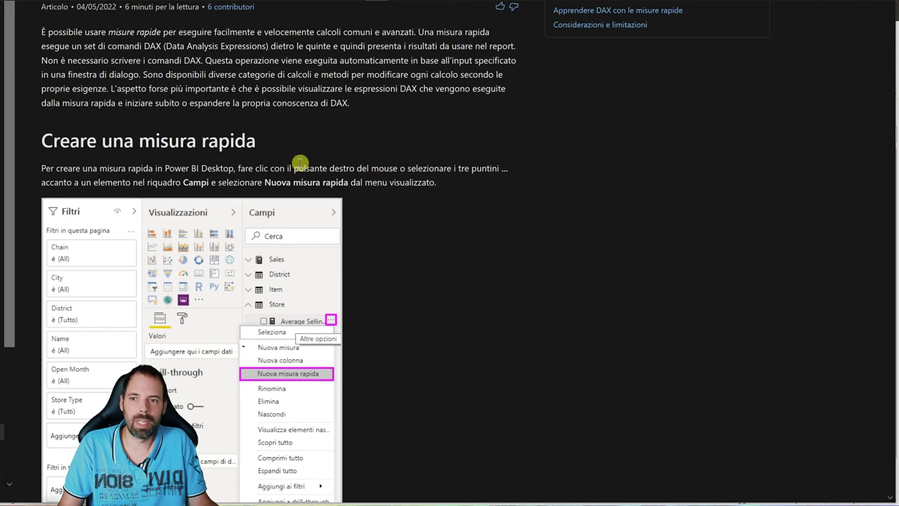
scroll(238, 139, down, 6)
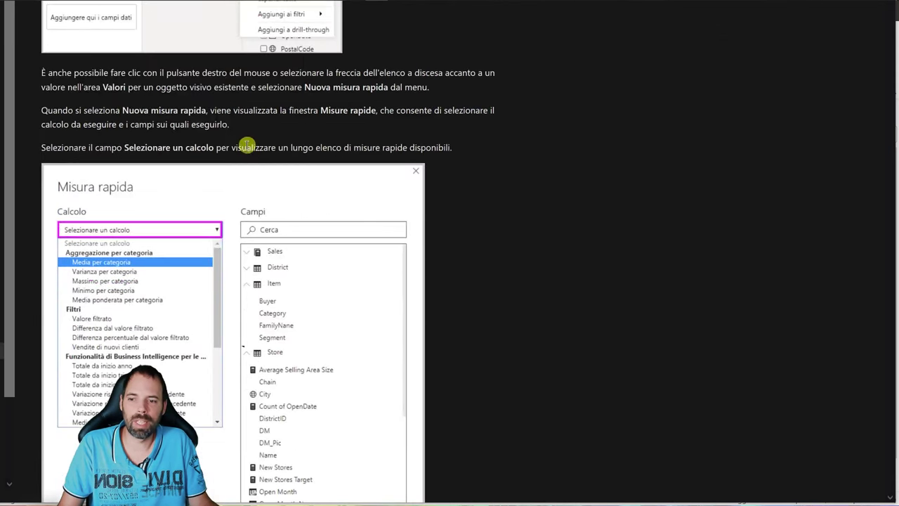
scroll(253, 149, down, 8)
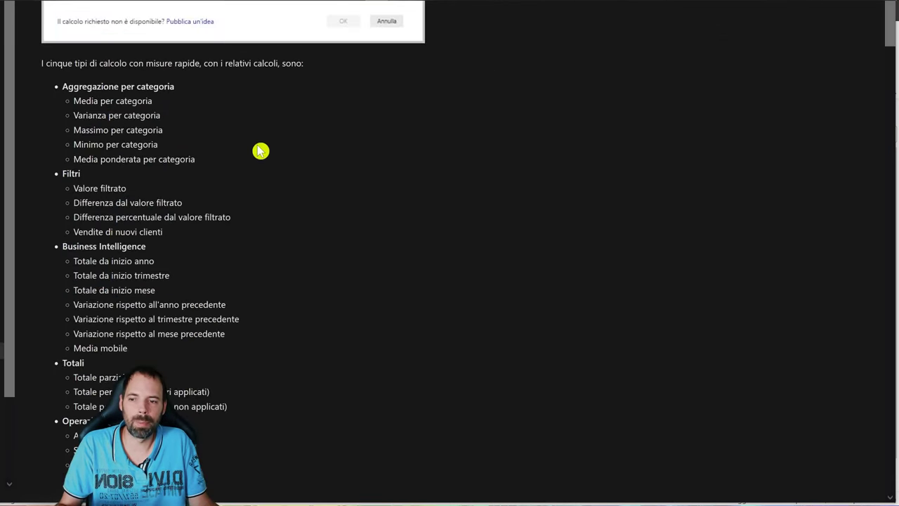
scroll(259, 153, down, 3)
key(alt+Tab)
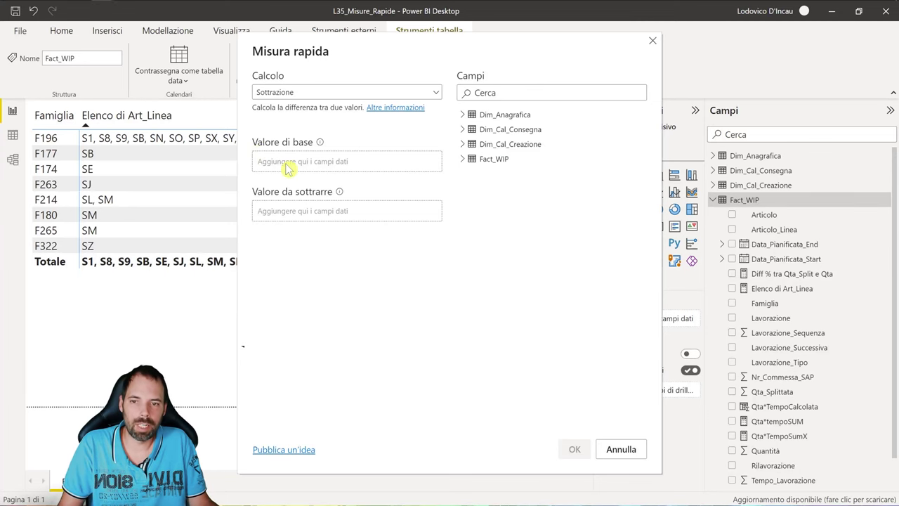
Set Differenza percentuale with Qta_Splittata as compared value and Quantità as base value.
click(302, 92)
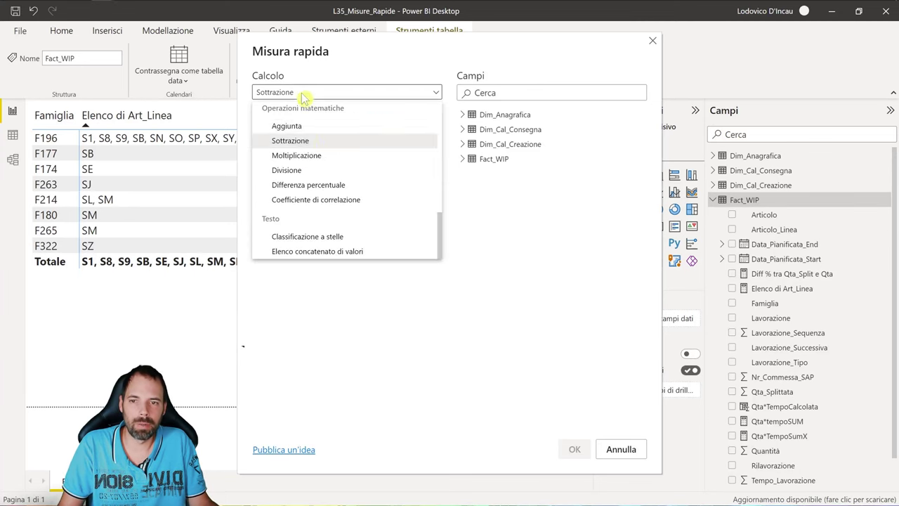
click(313, 187)
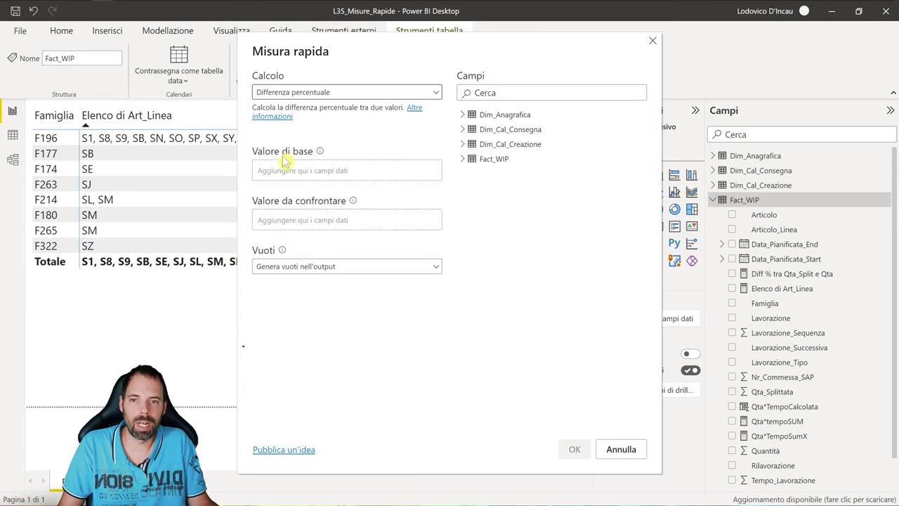
mouse_move(321, 154)
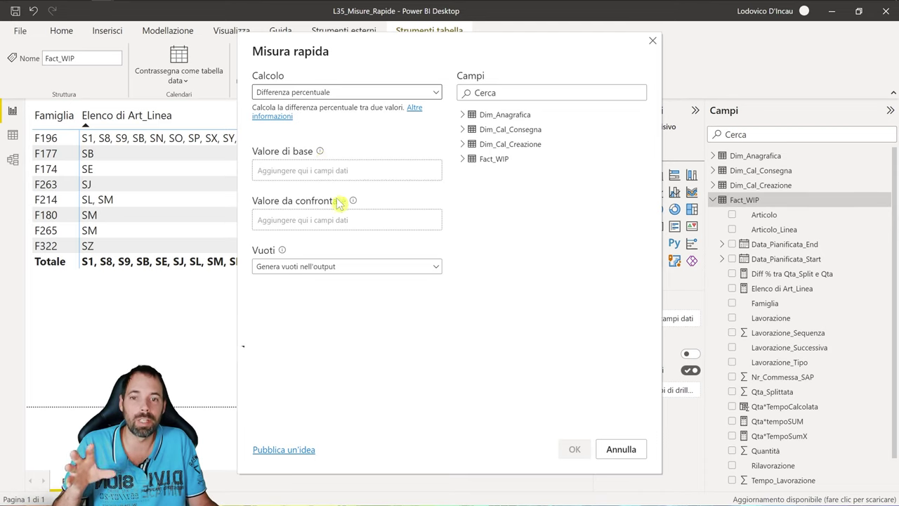
mouse_move(355, 201)
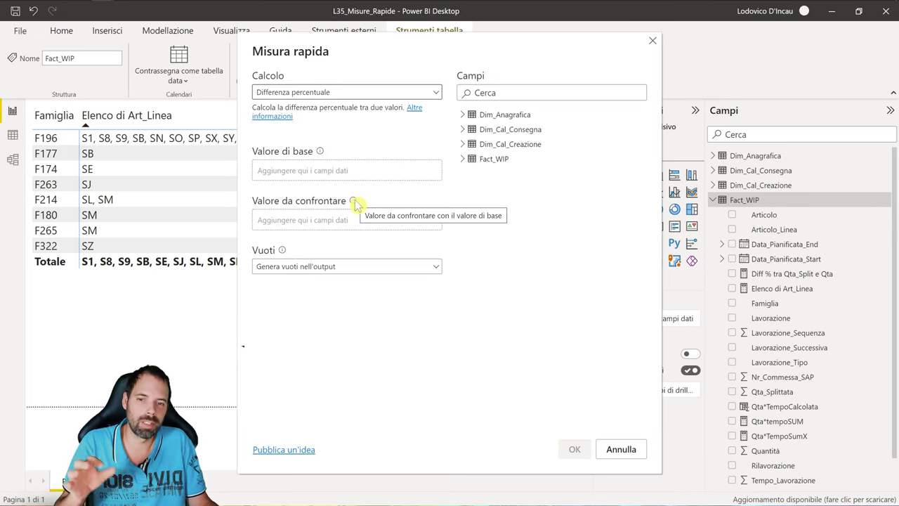
mouse_move(283, 251)
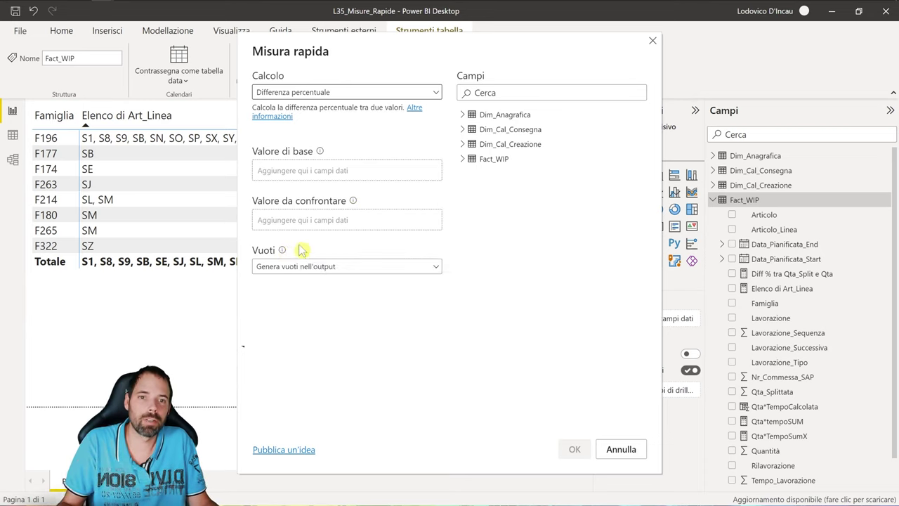
click(464, 159)
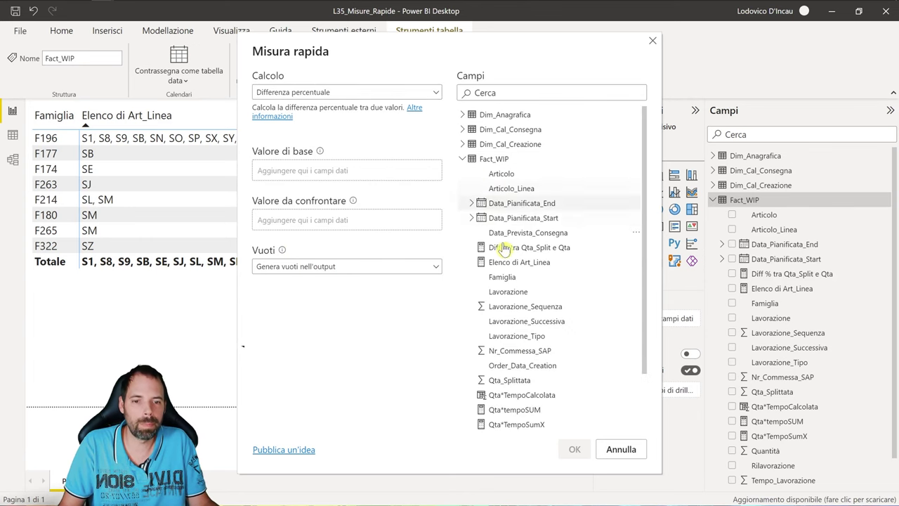
drag(527, 383, 342, 227)
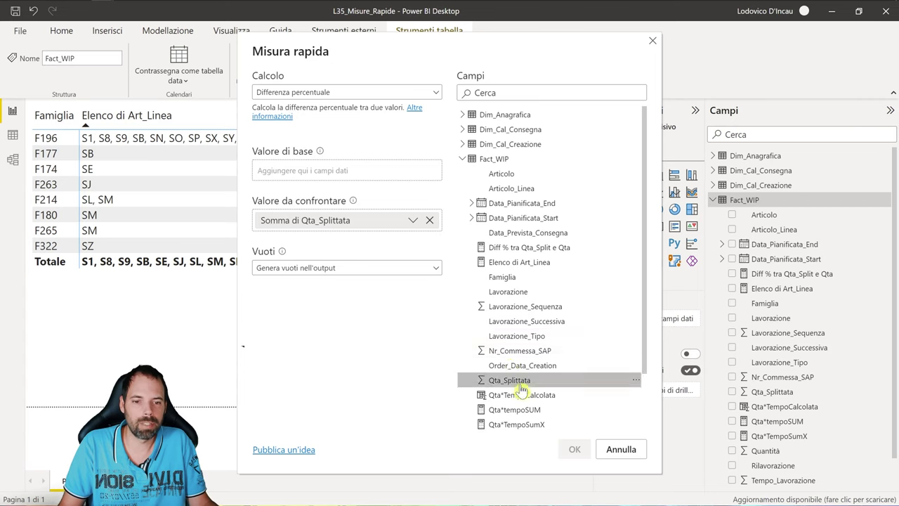
scroll(520, 309, down, 2)
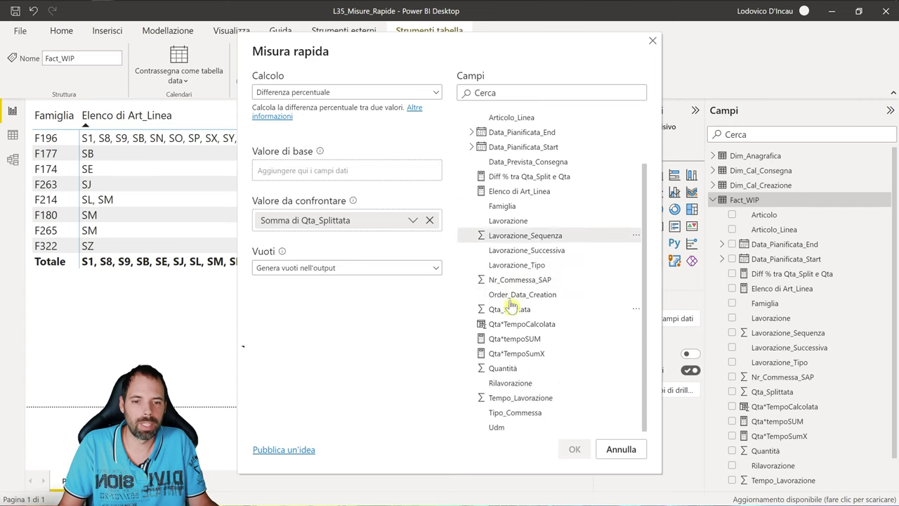
drag(505, 369, 325, 176)
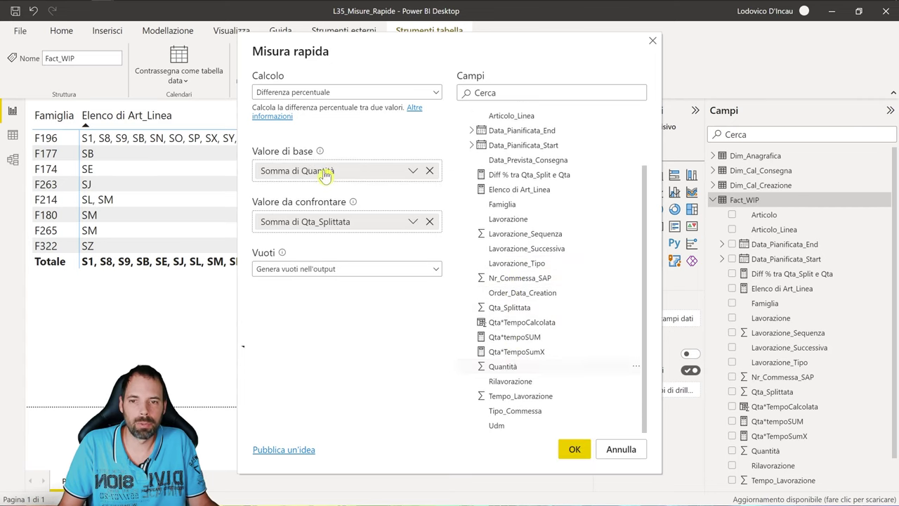
Treat blank values as zero and create the percentage difference measure.
click(289, 273)
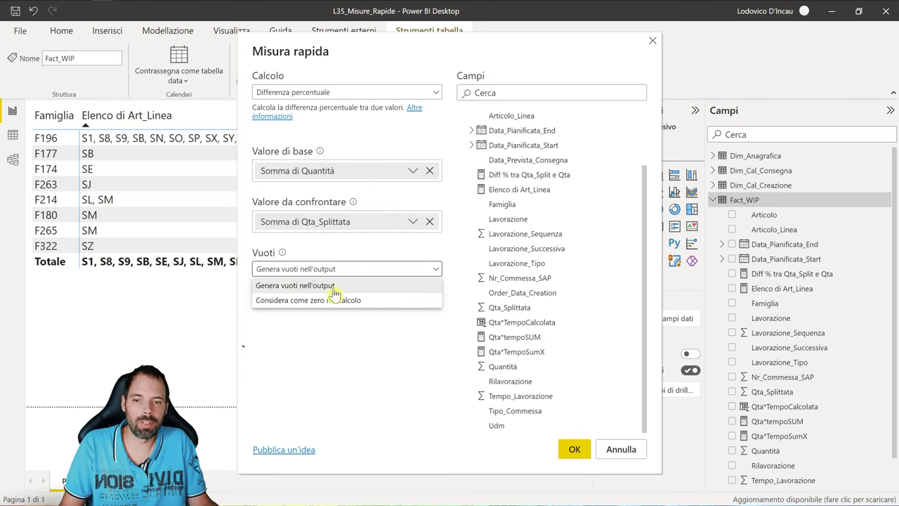
click(279, 302)
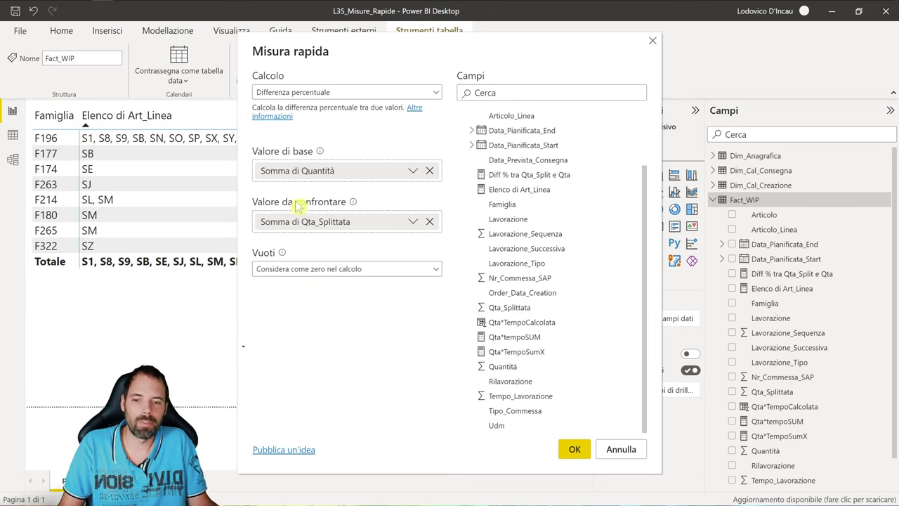
click(580, 448)
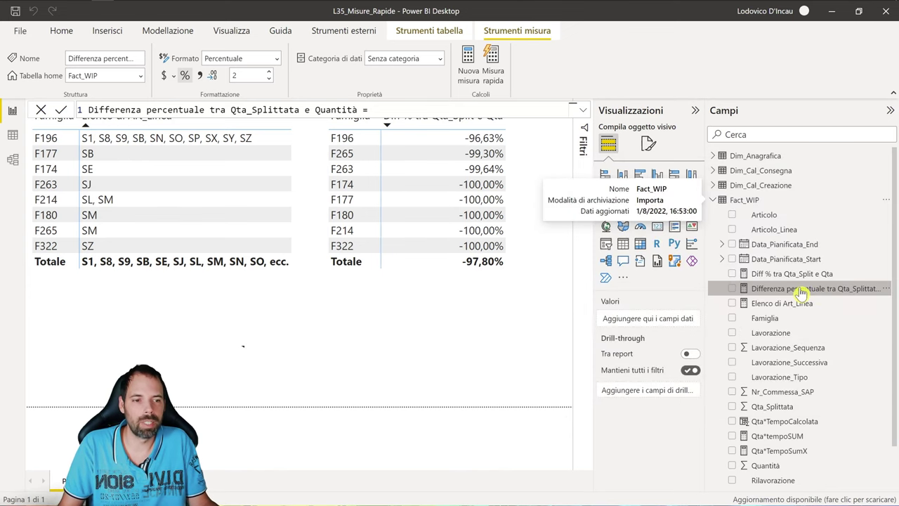
Rename the new measure to 'asdfasdfasd' and paste the percentage difference DAX into it.
click(799, 290)
right_click(800, 291)
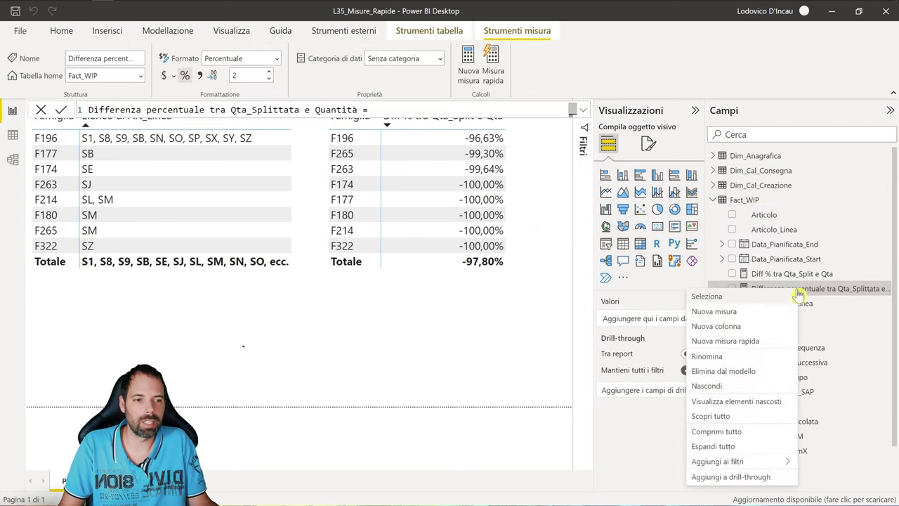
click(706, 356)
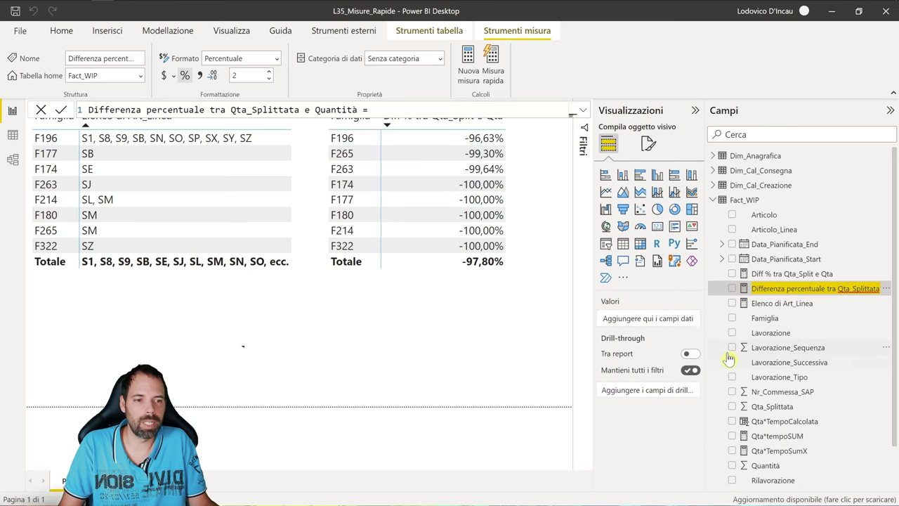
text(asdfasdfasd)
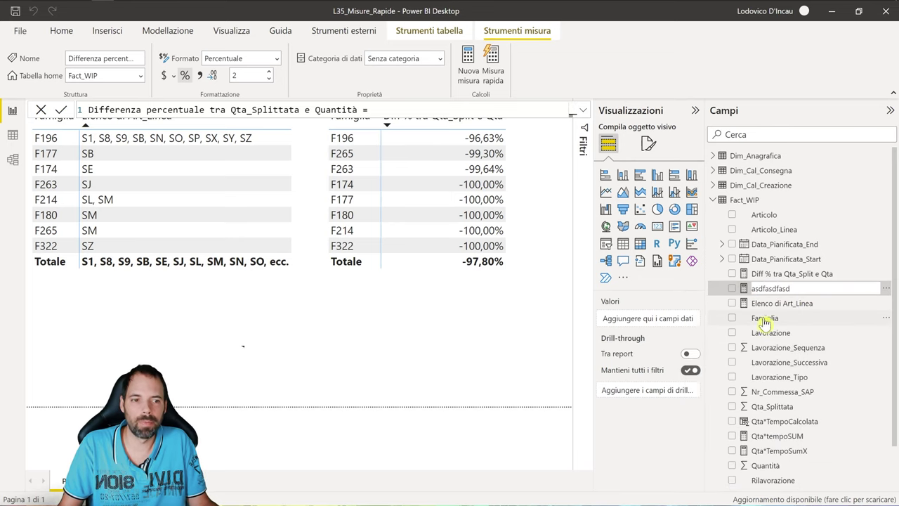
key(Return)
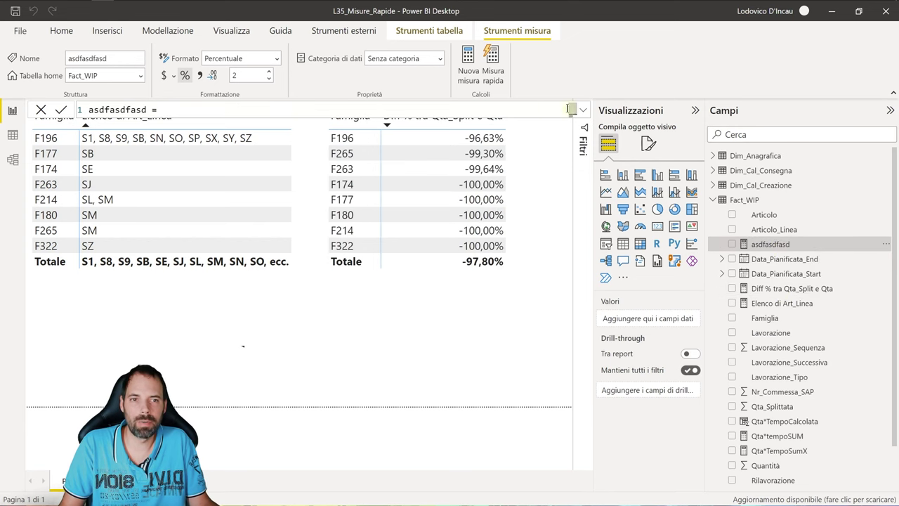
text(VAR __BASELINE_VALUE = SUM('Fact_WIP'[Quantità]) VAR __VALUE_TO_COMPARE = SUM('Fact_WIP'[Qta_Splittata]) RETURN     DIVIDE(__VALUE_TO_COMPARE - __BASELINE_VALUE, __BASELINE_VALUE))
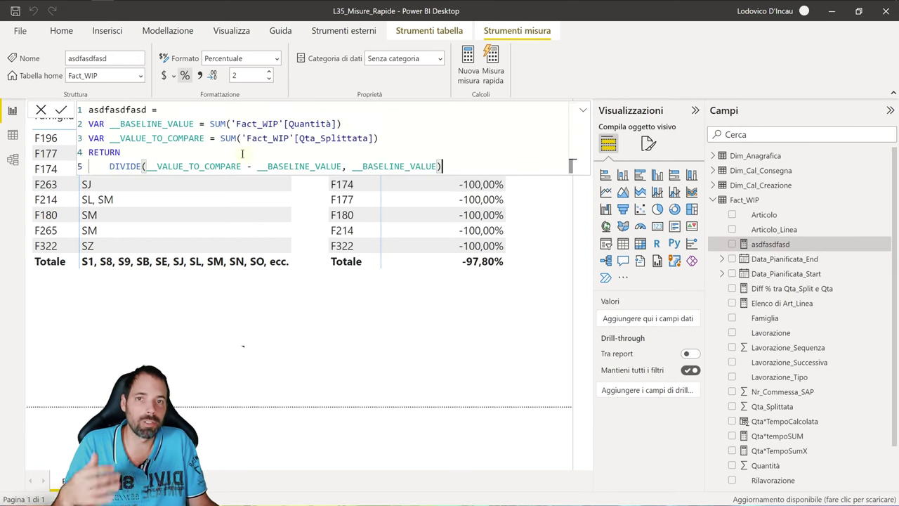
key(Return)
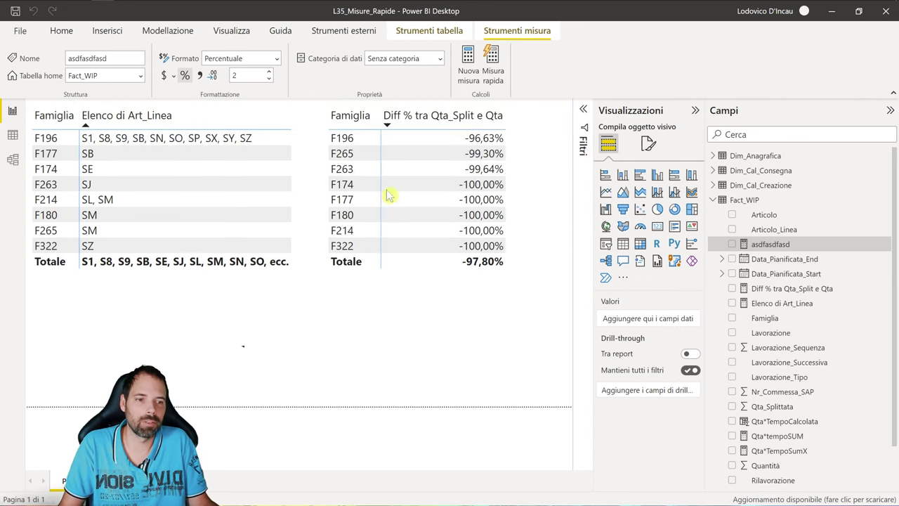
Delete the asdfasdfasd measure from the model.
click(887, 245)
click(822, 327)
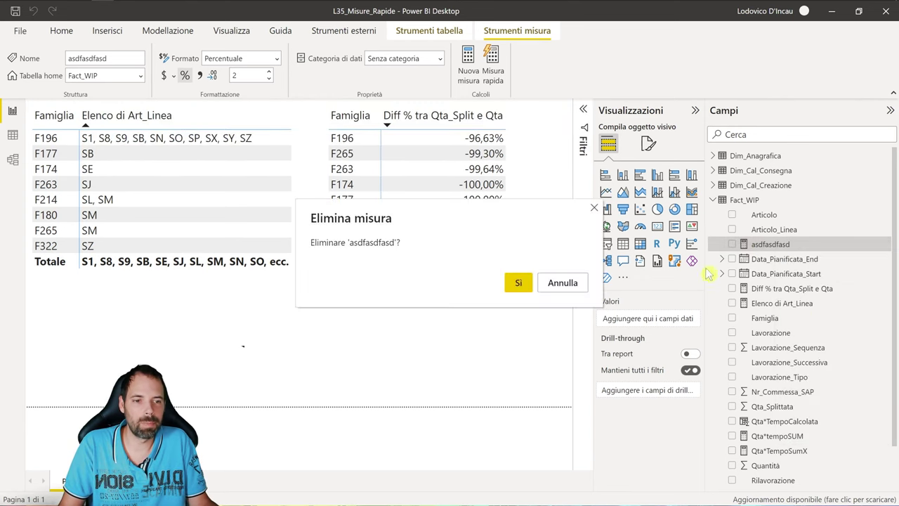
click(518, 282)
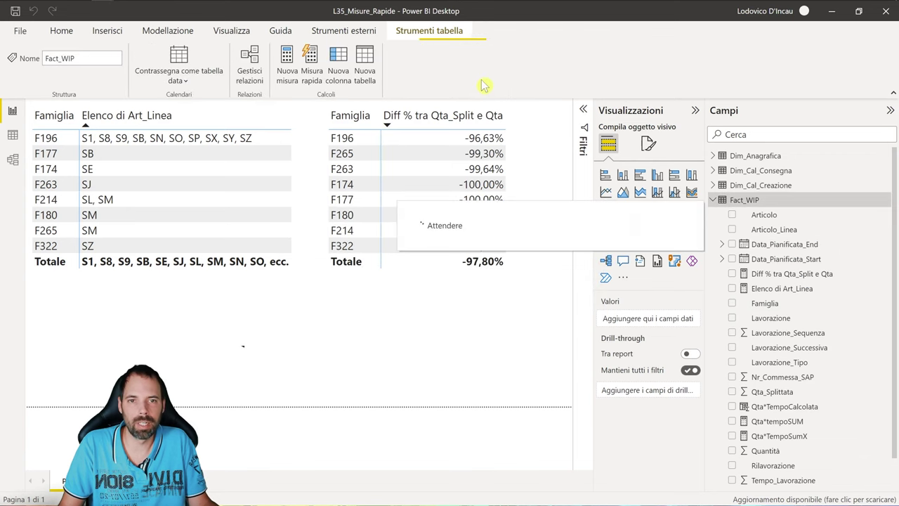
Create an Elenco concatenato di valori quick measure on Articolo_Linea, truncated after 3 values.
click(314, 67)
click(436, 92)
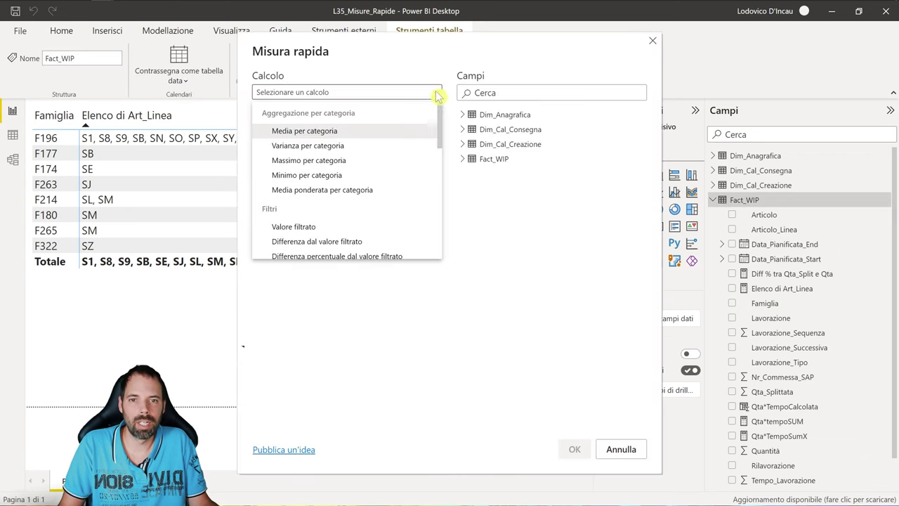
drag(438, 123, 438, 262)
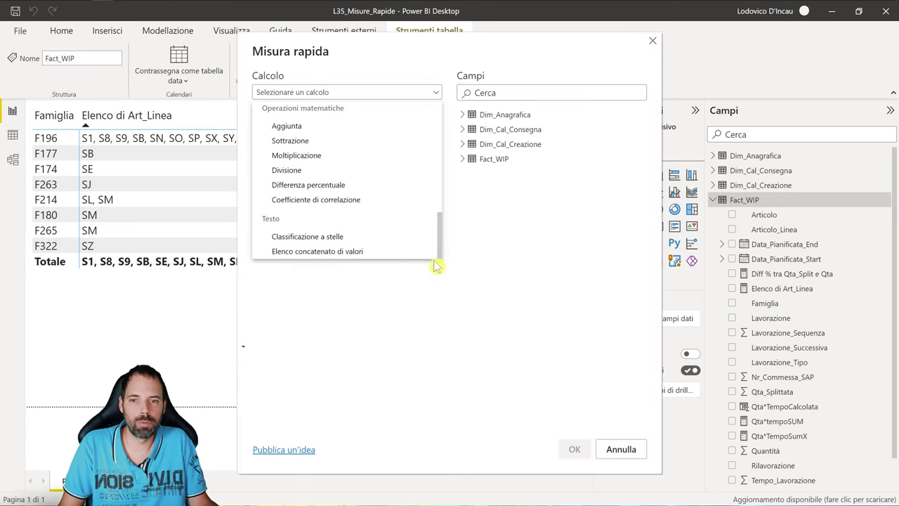
click(301, 253)
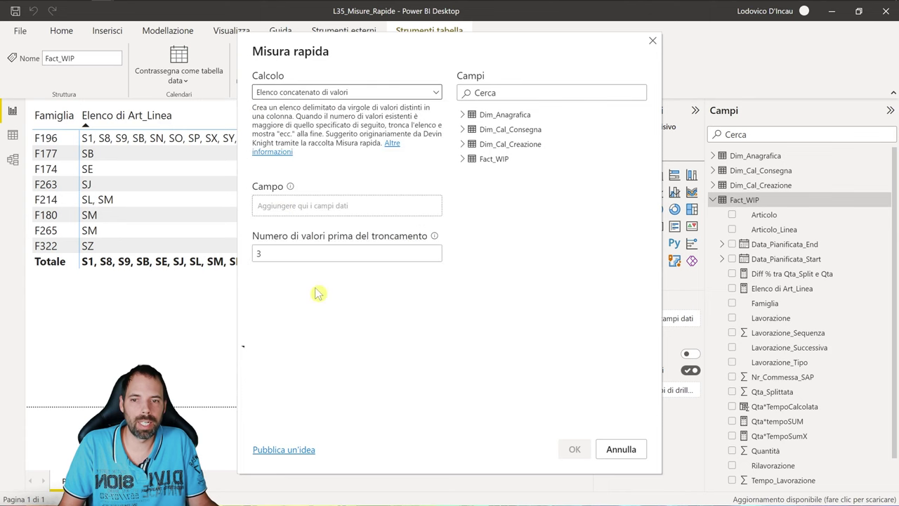
click(466, 161)
drag(513, 189, 314, 211)
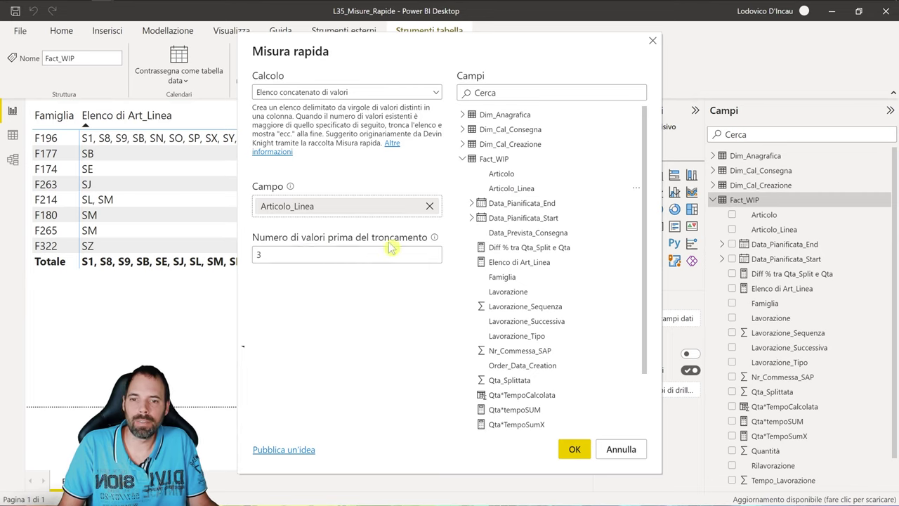
double_click(301, 253)
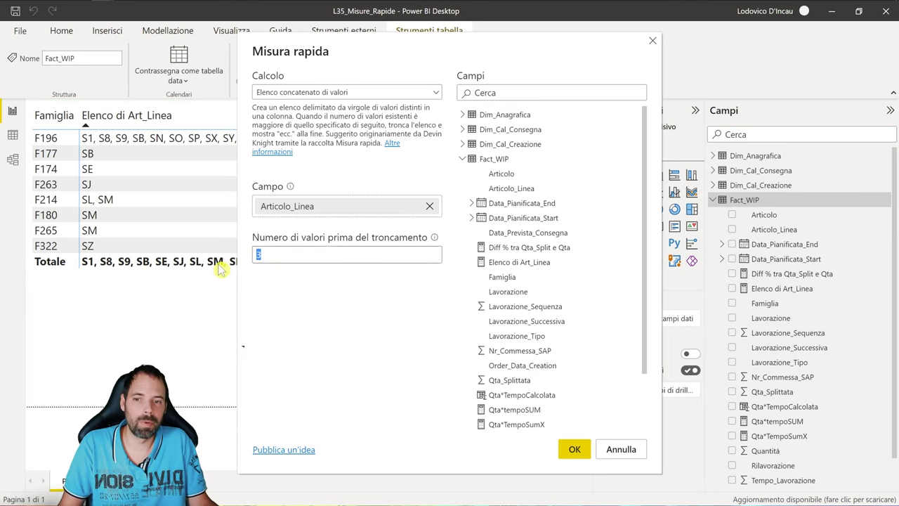
click(573, 448)
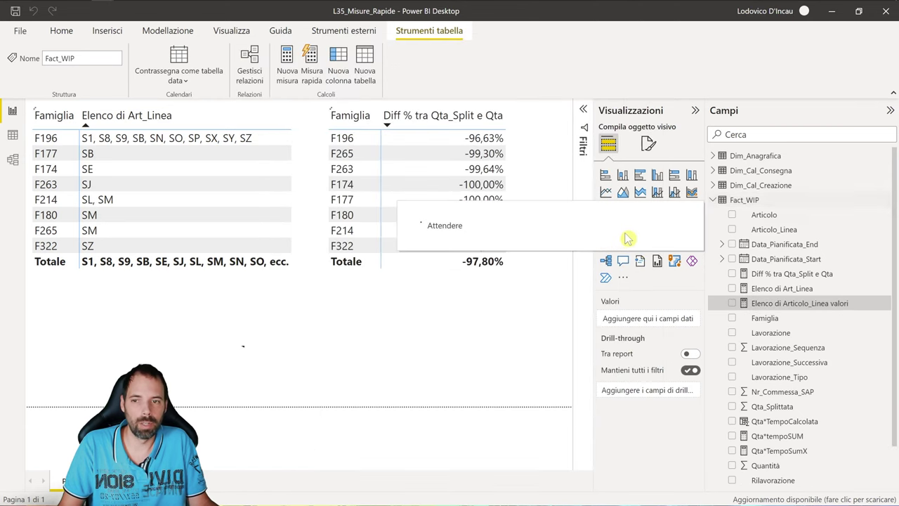
scroll(252, 332, down, 2)
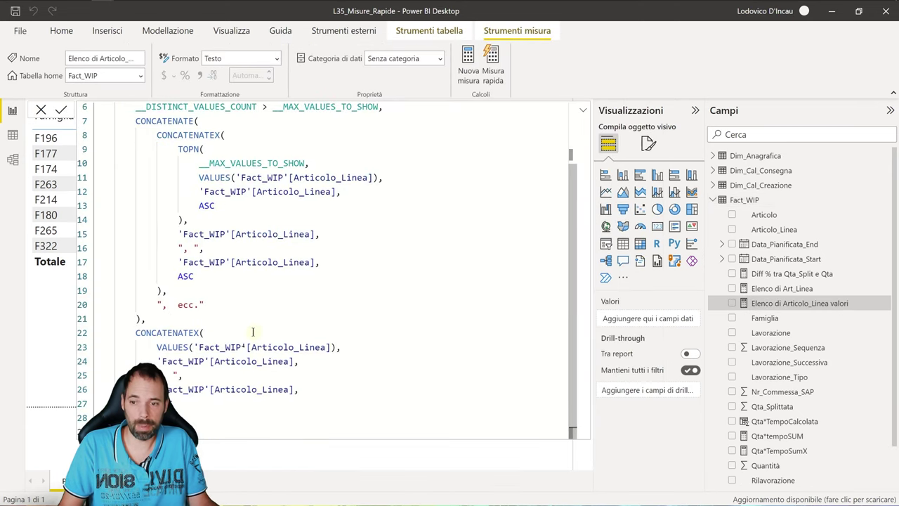
scroll(252, 332, up, 2)
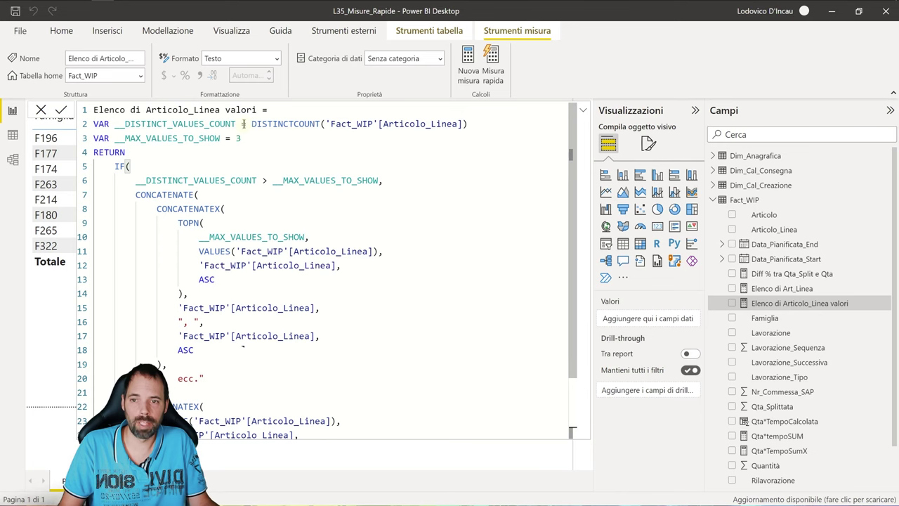
drag(242, 138, 79, 143)
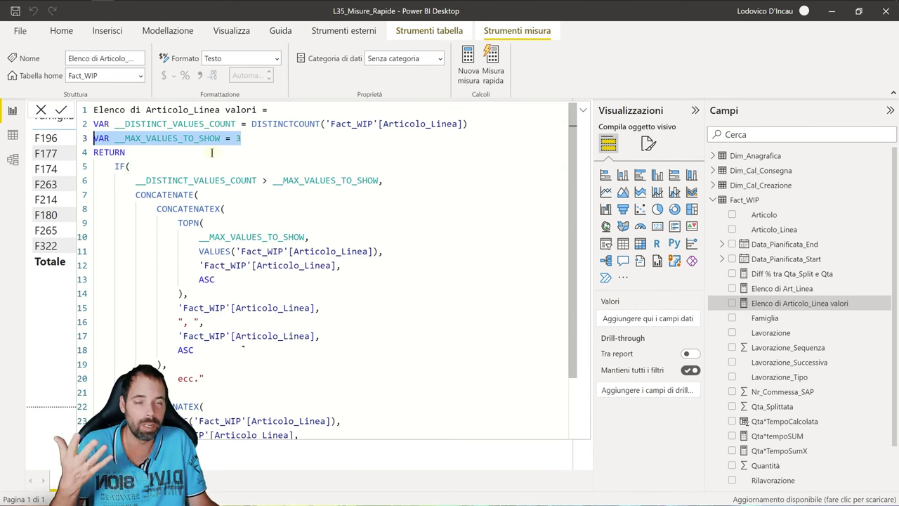
click(583, 110)
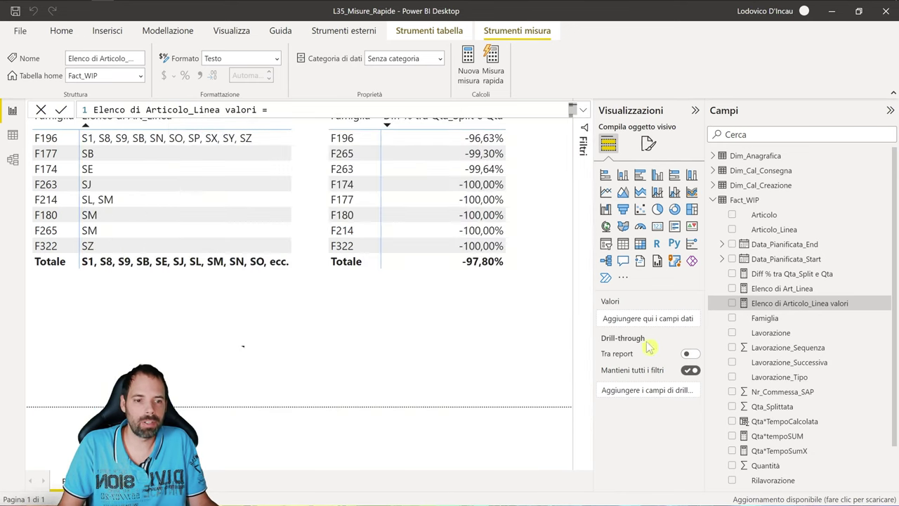
click(298, 260)
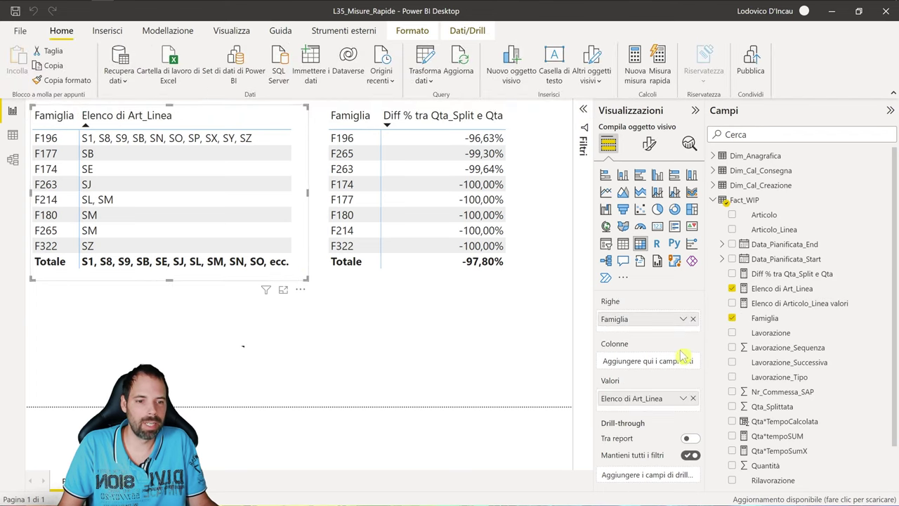
Replace Elenco di Art_Linea with Elenco di Articolo_Linea valori in the left table's Valori.
click(693, 398)
drag(799, 310, 627, 399)
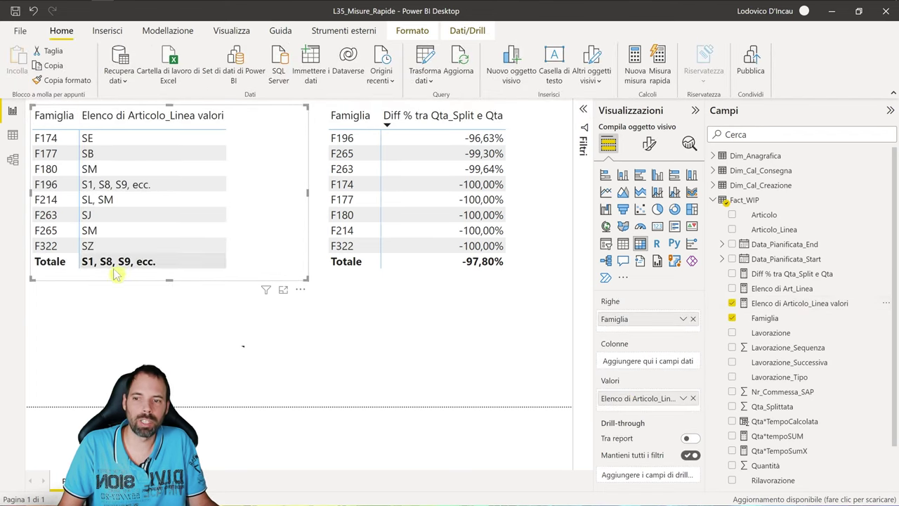
click(180, 313)
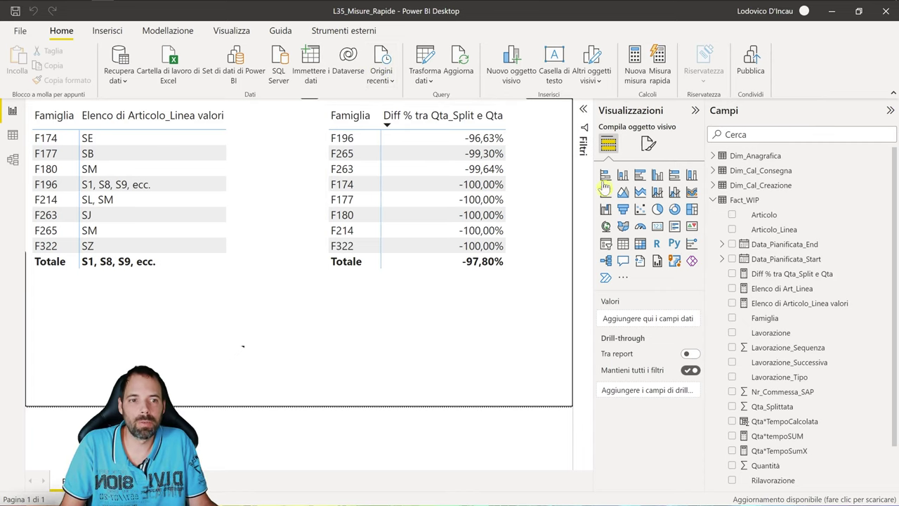
click(746, 202)
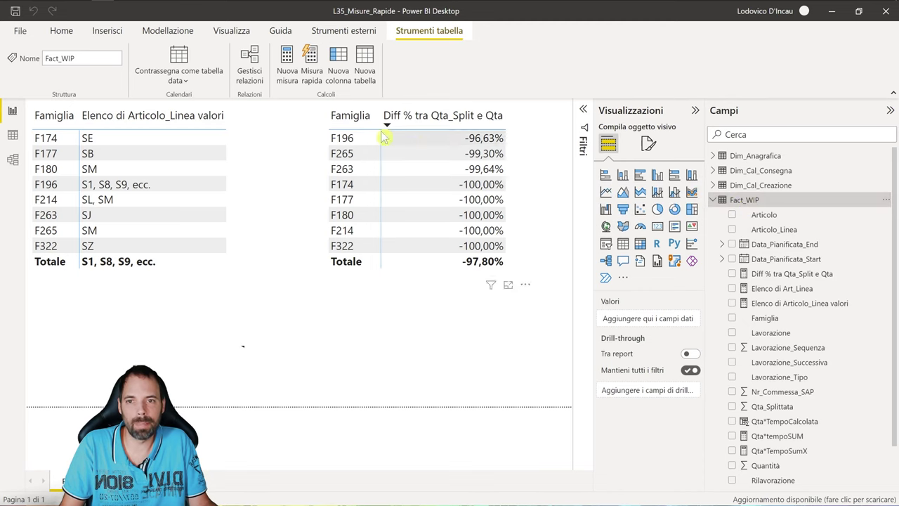
Start a new quick measure and browse the Calcolo list of available calculation categories.
click(313, 76)
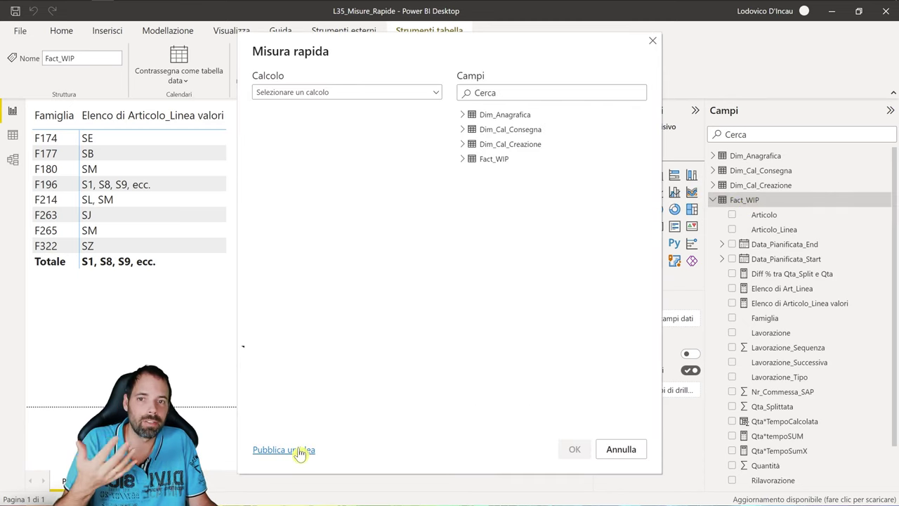
click(366, 94)
scroll(347, 158, down, 2)
scroll(350, 158, down, 7)
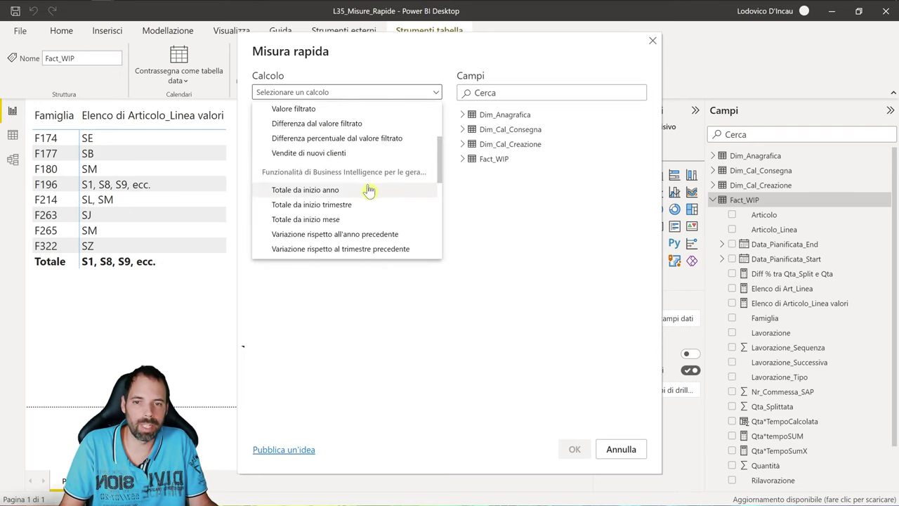
scroll(348, 191, up, 6)
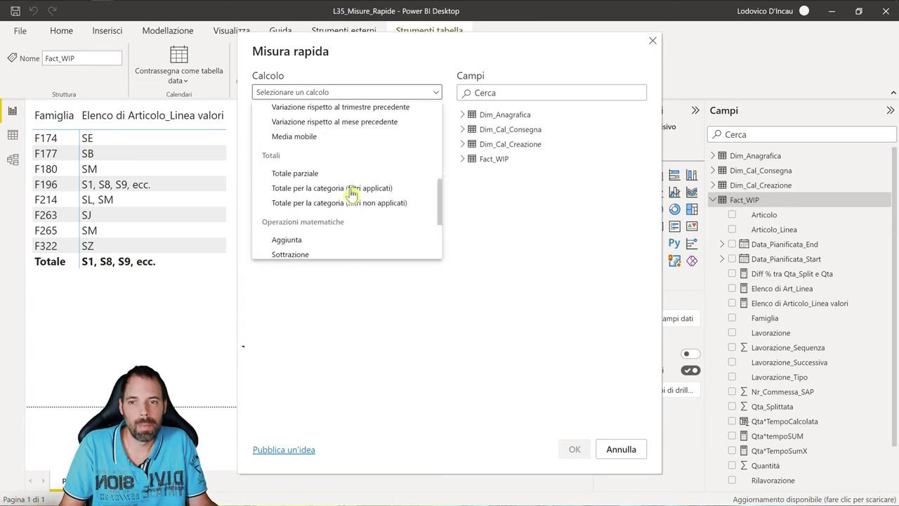
scroll(311, 195, down, 1)
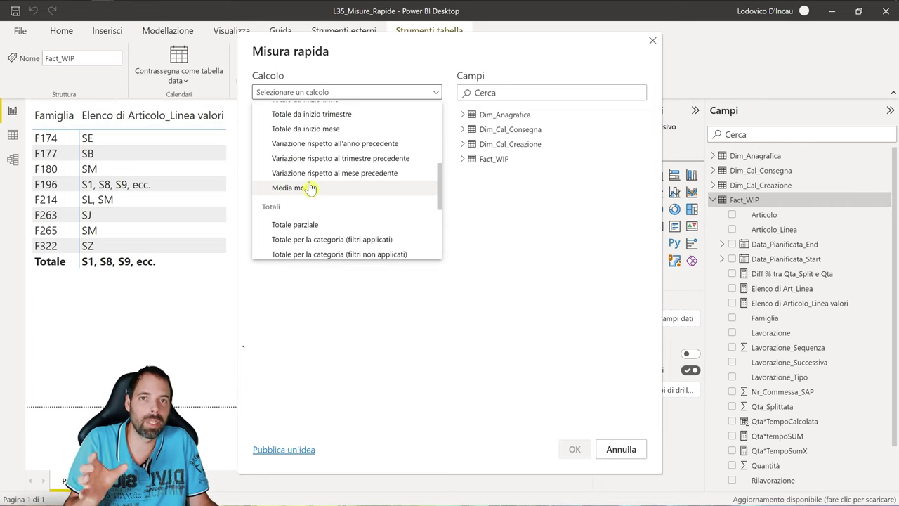
click(478, 199)
Cancel the Misura rapida dialog without creating a measure and deselect the Fact_WIP table.
click(618, 442)
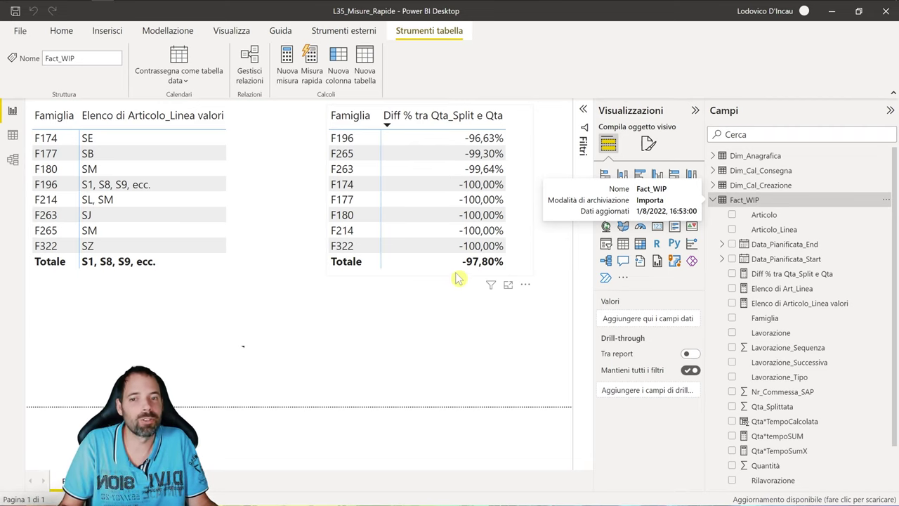
click(292, 307)
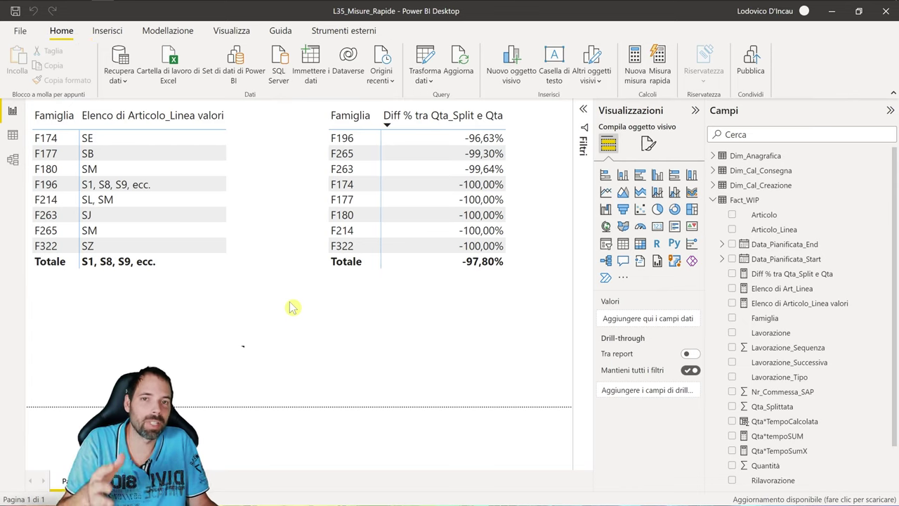